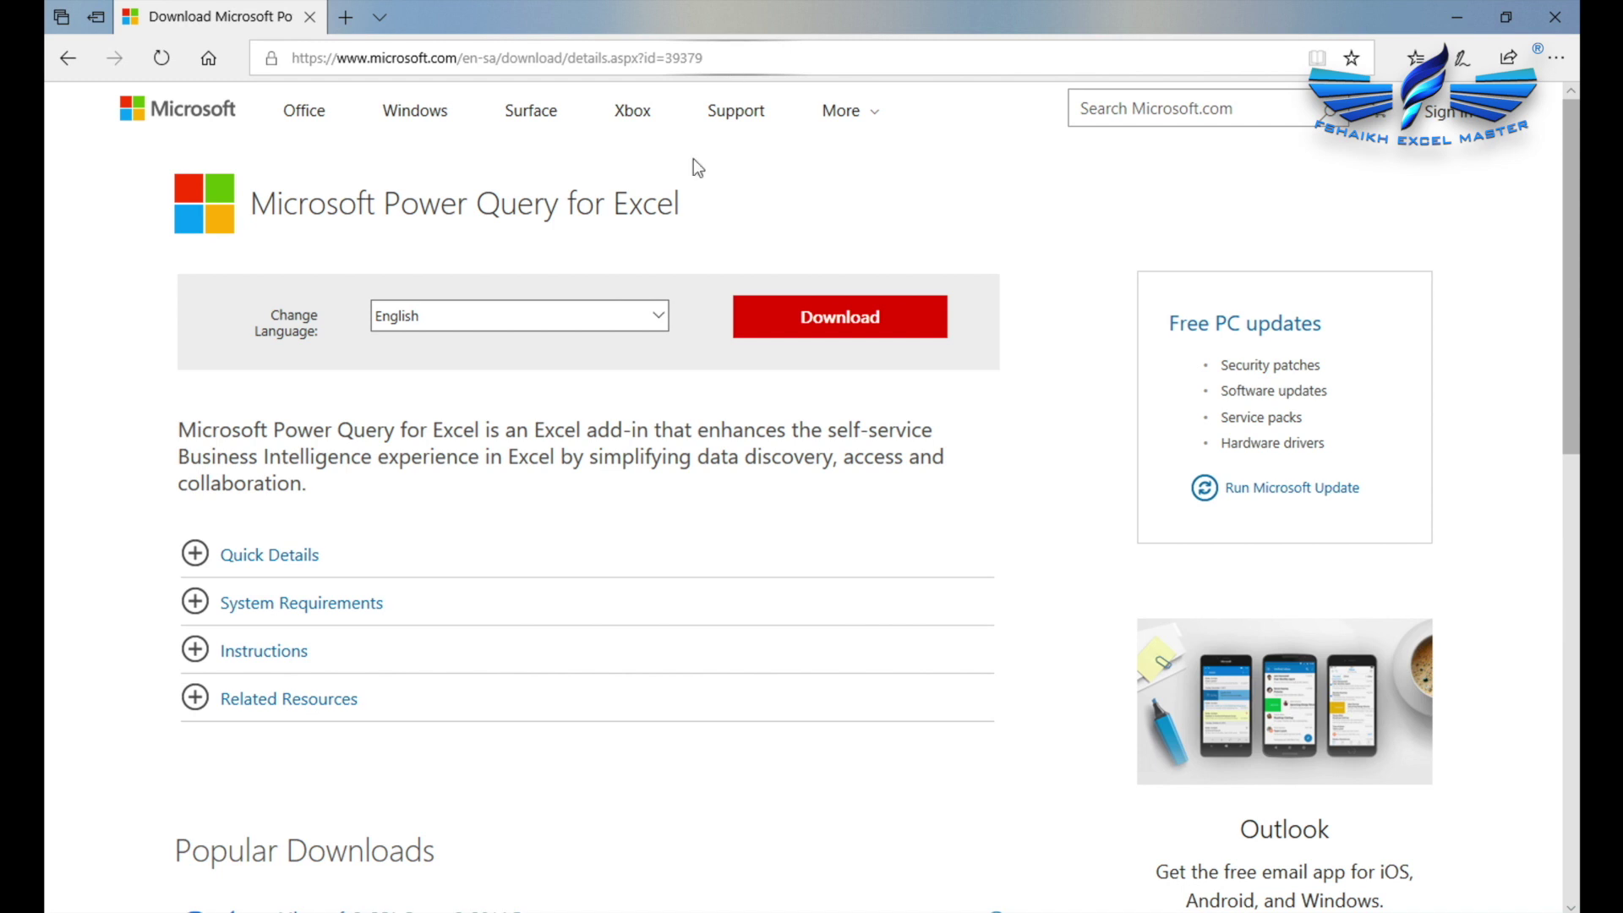
Step: Open the 'Choose the download you want' list of Power Query installers and release notes
click(780, 327)
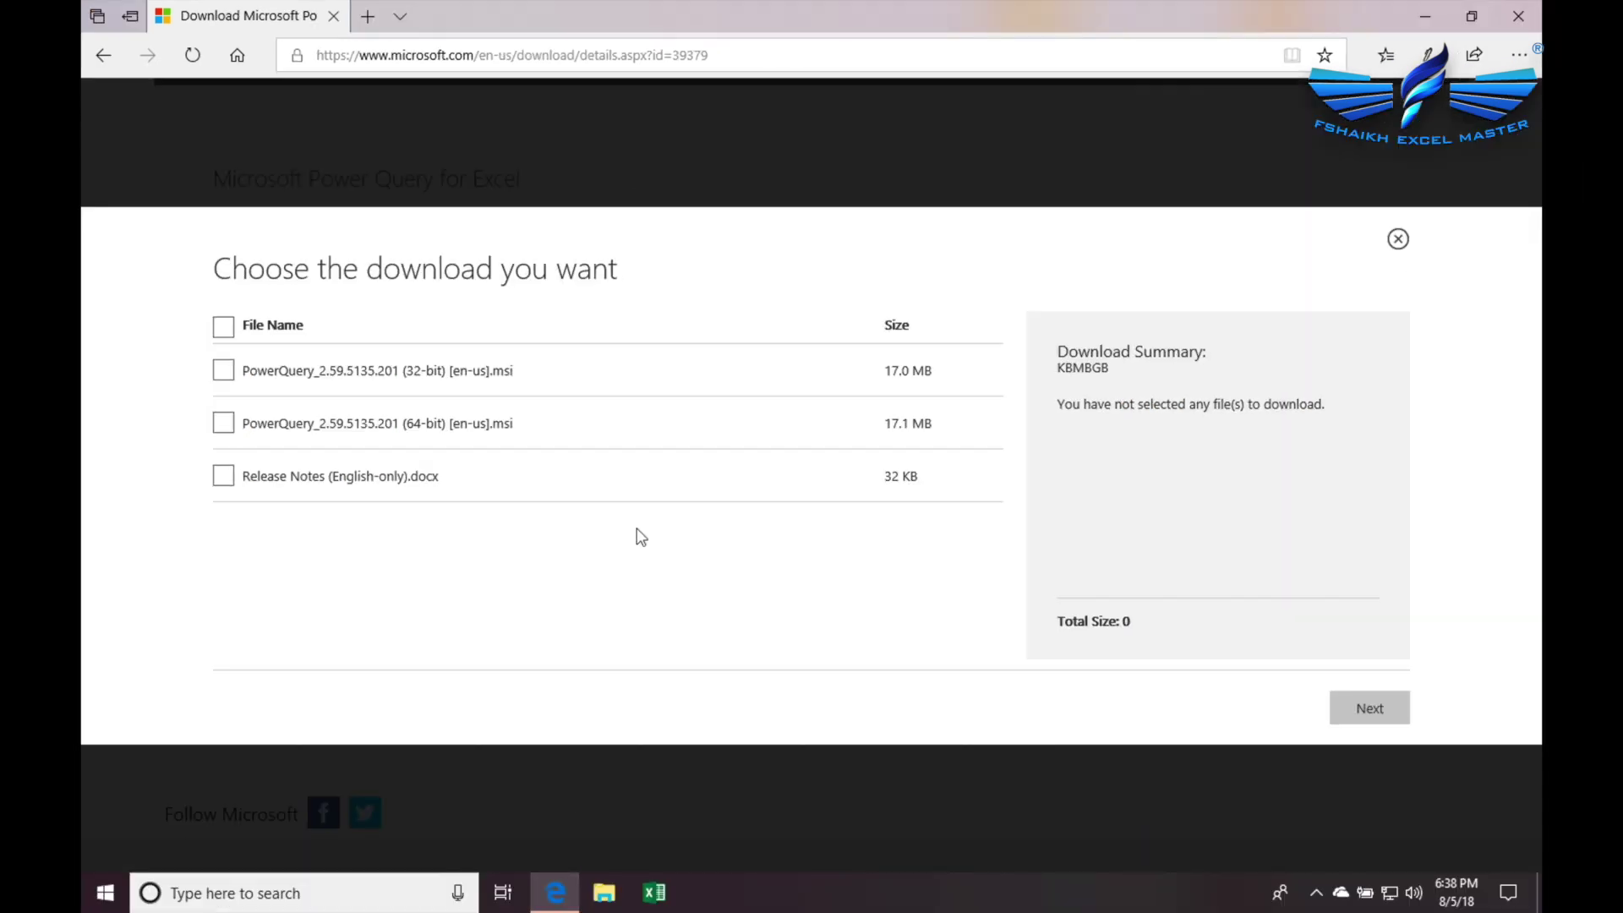
Step: Open This PC's Properties from the desktop to confirm Windows 10 is 64-bit
right_click(106, 894)
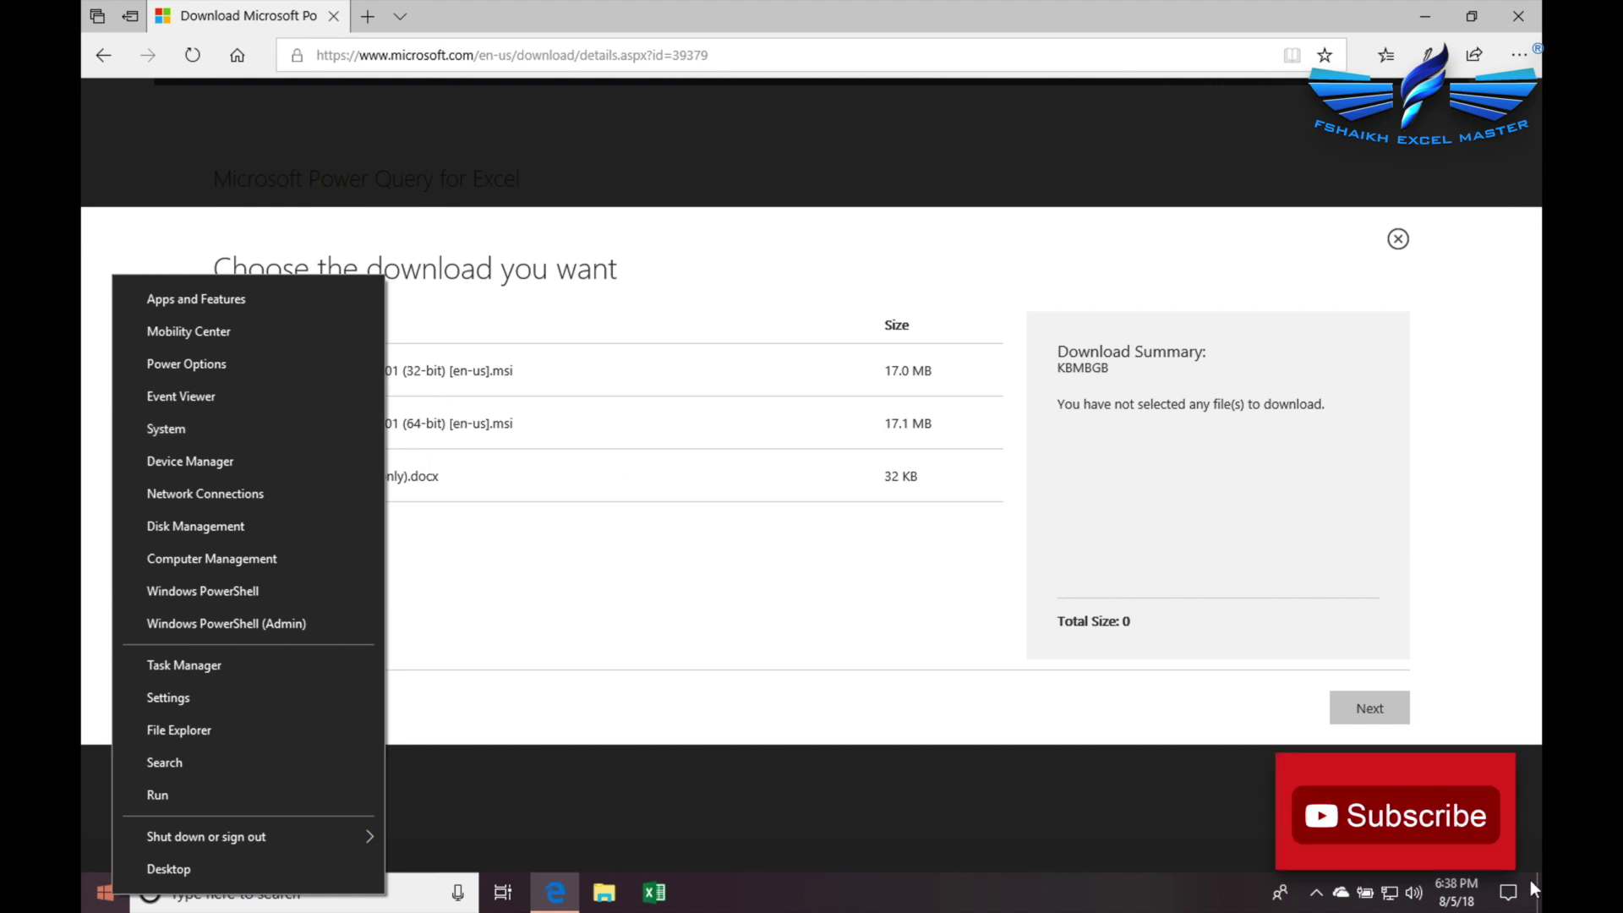
click(169, 869)
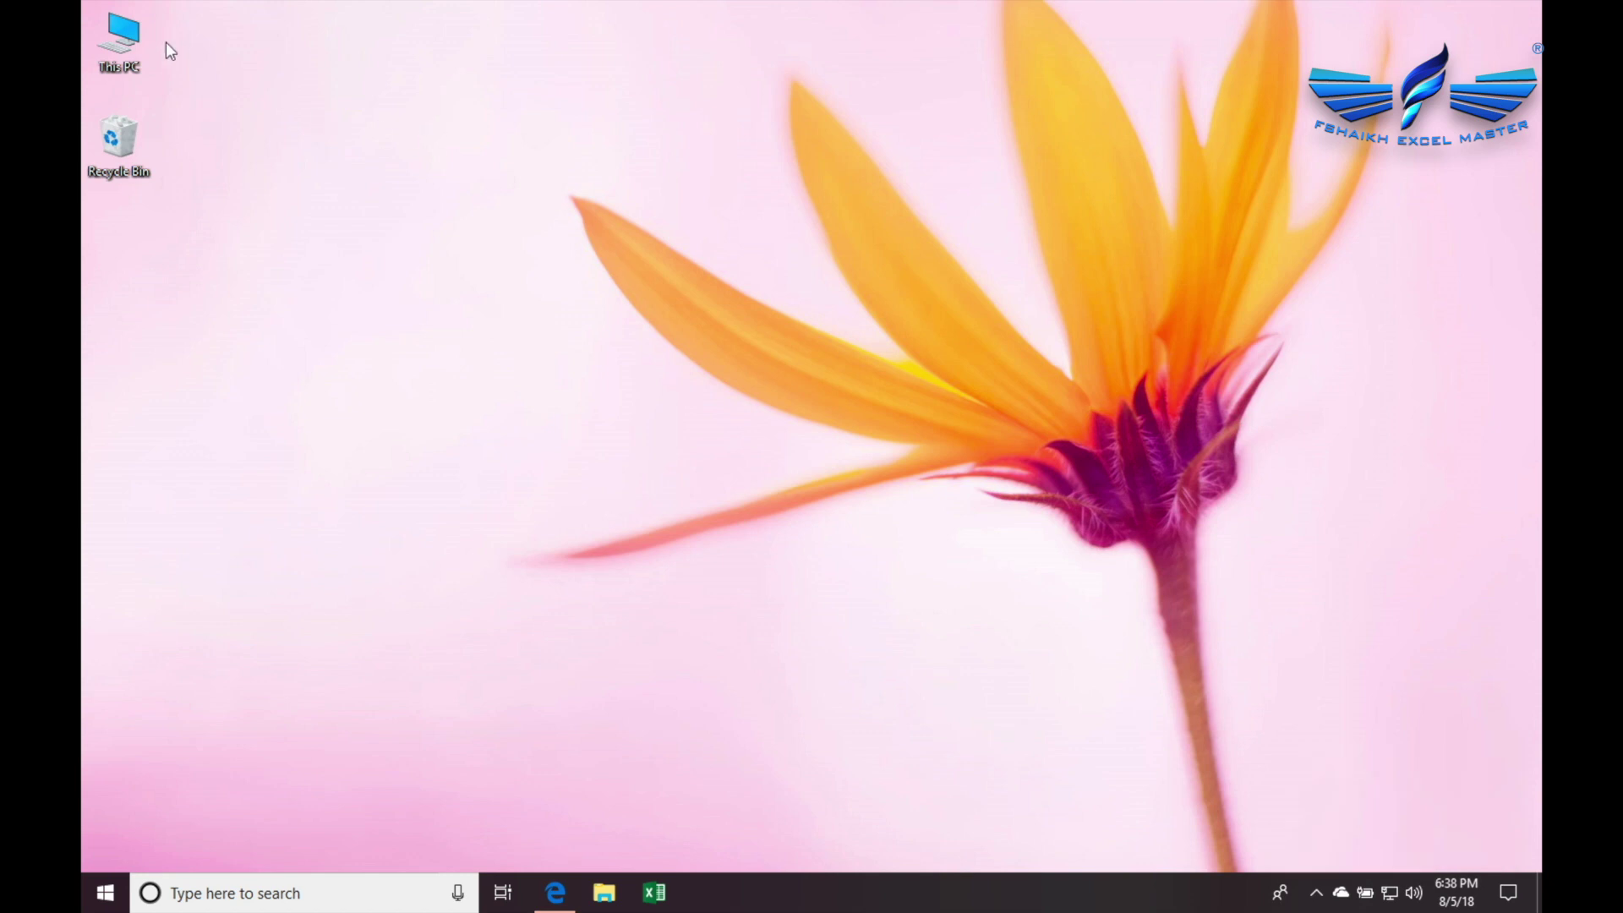
right_click(126, 40)
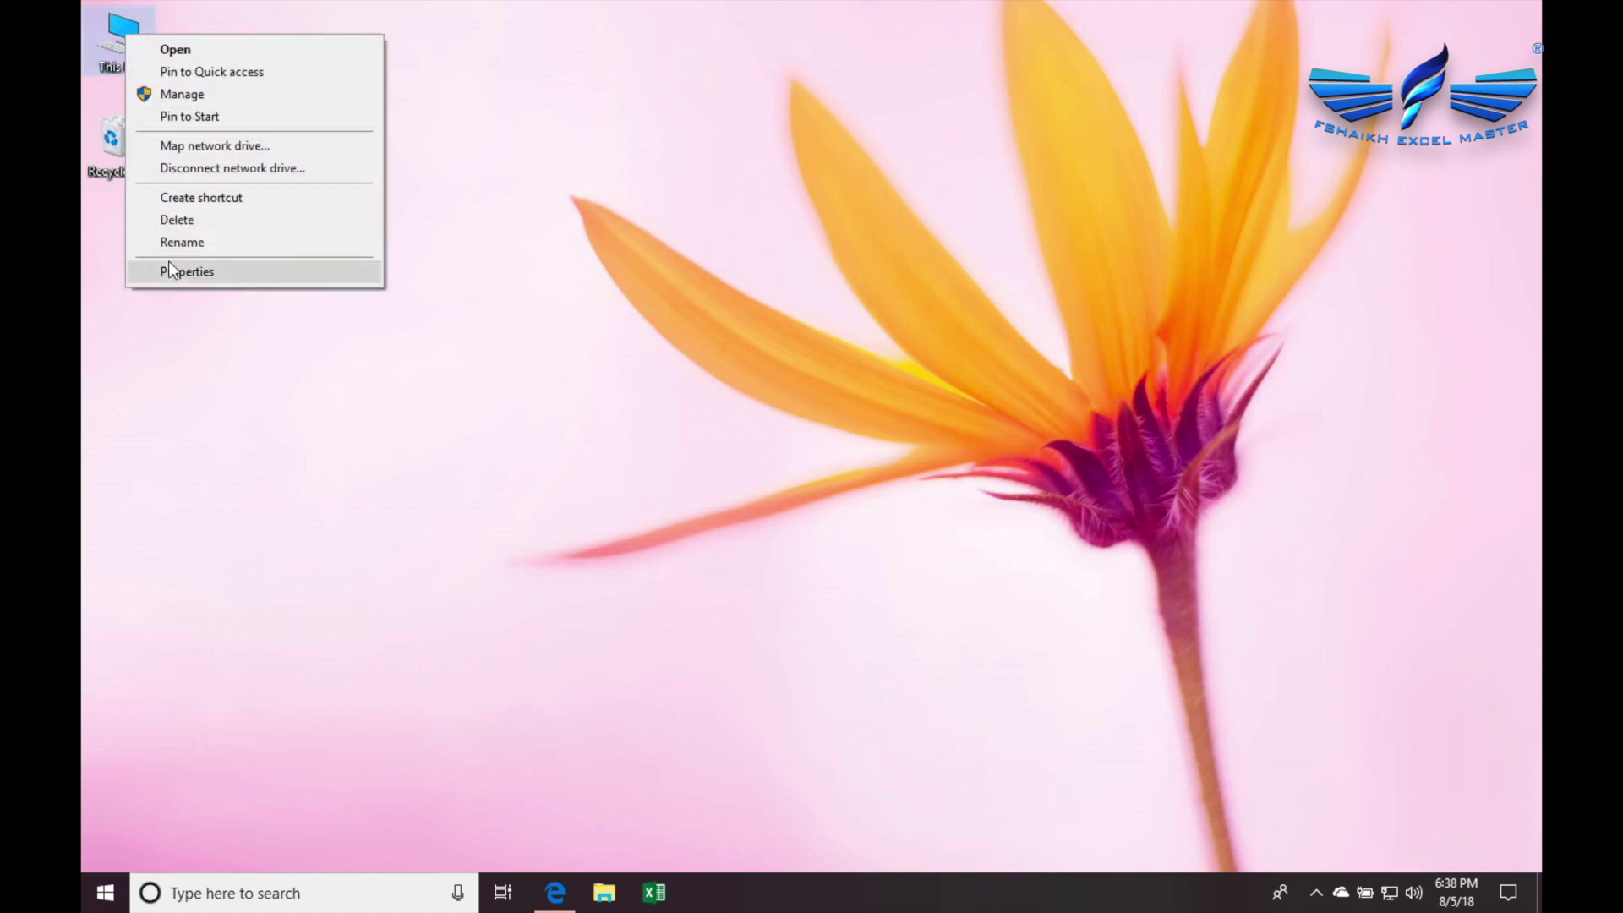
click(208, 271)
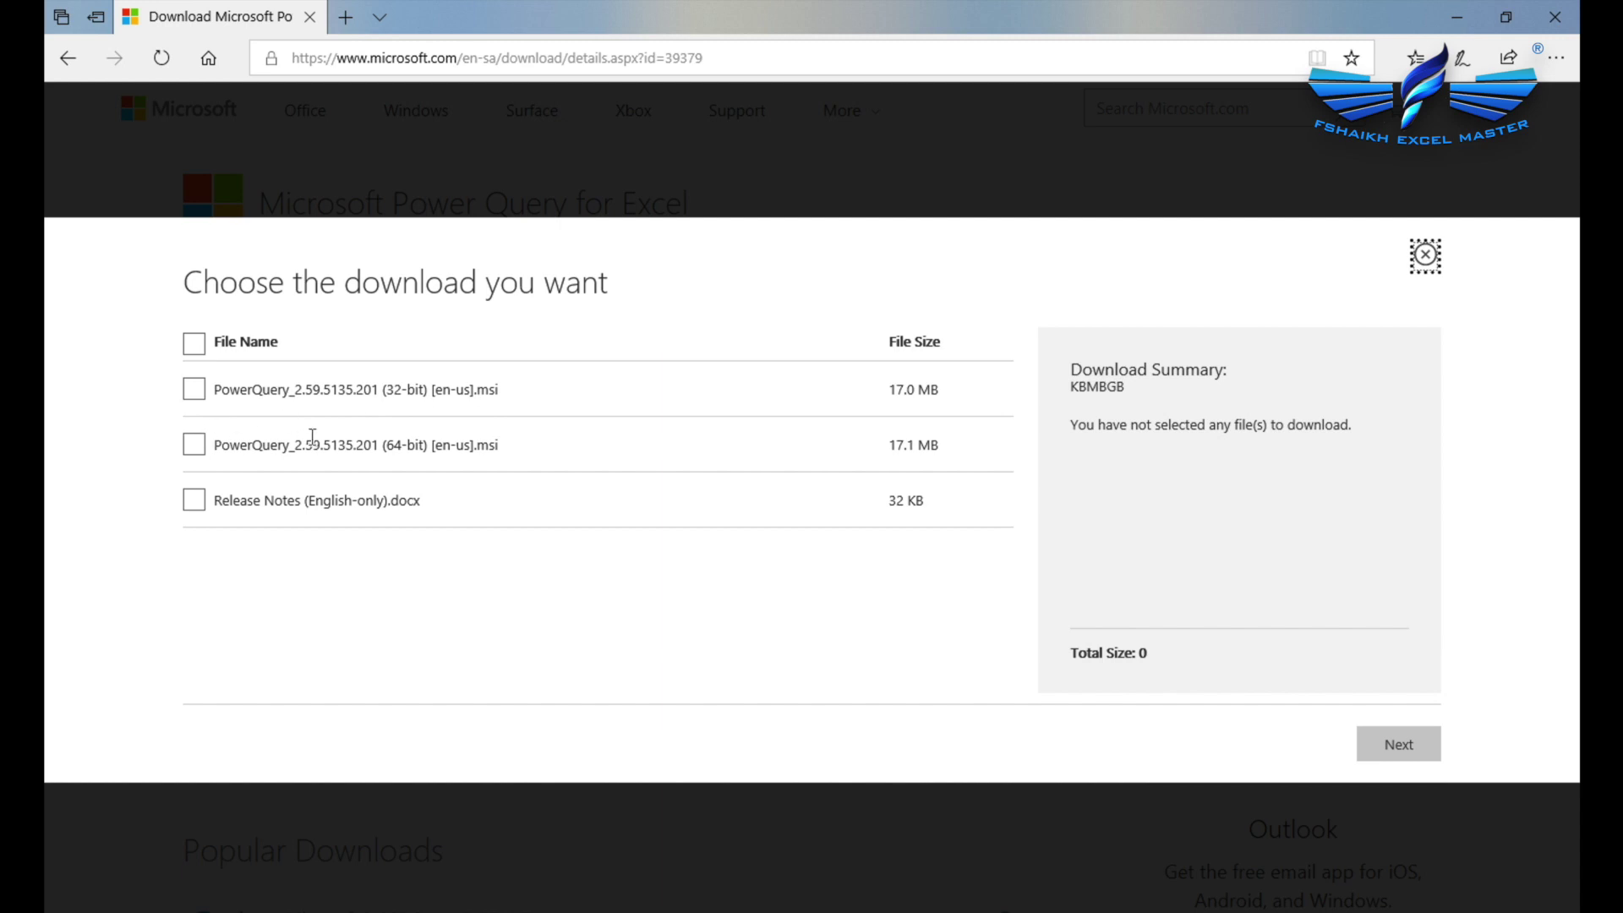
Step: Download the 64-bit PowerQuery_2.59.5135.201 installer and the Release Notes, then minimize Edge
click(195, 446)
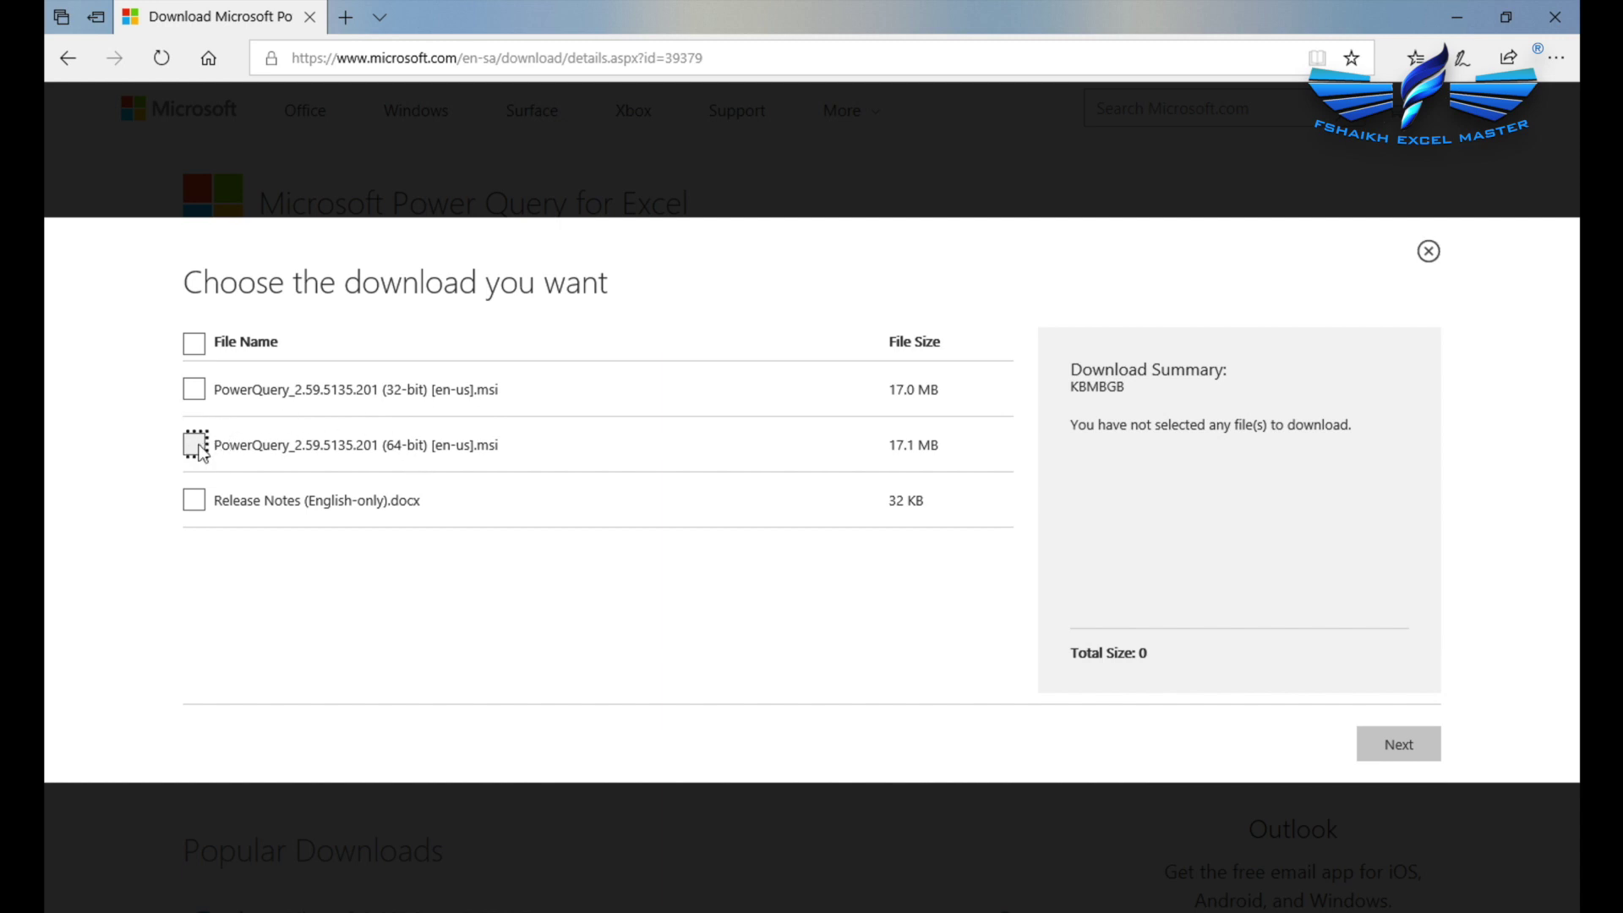
click(198, 503)
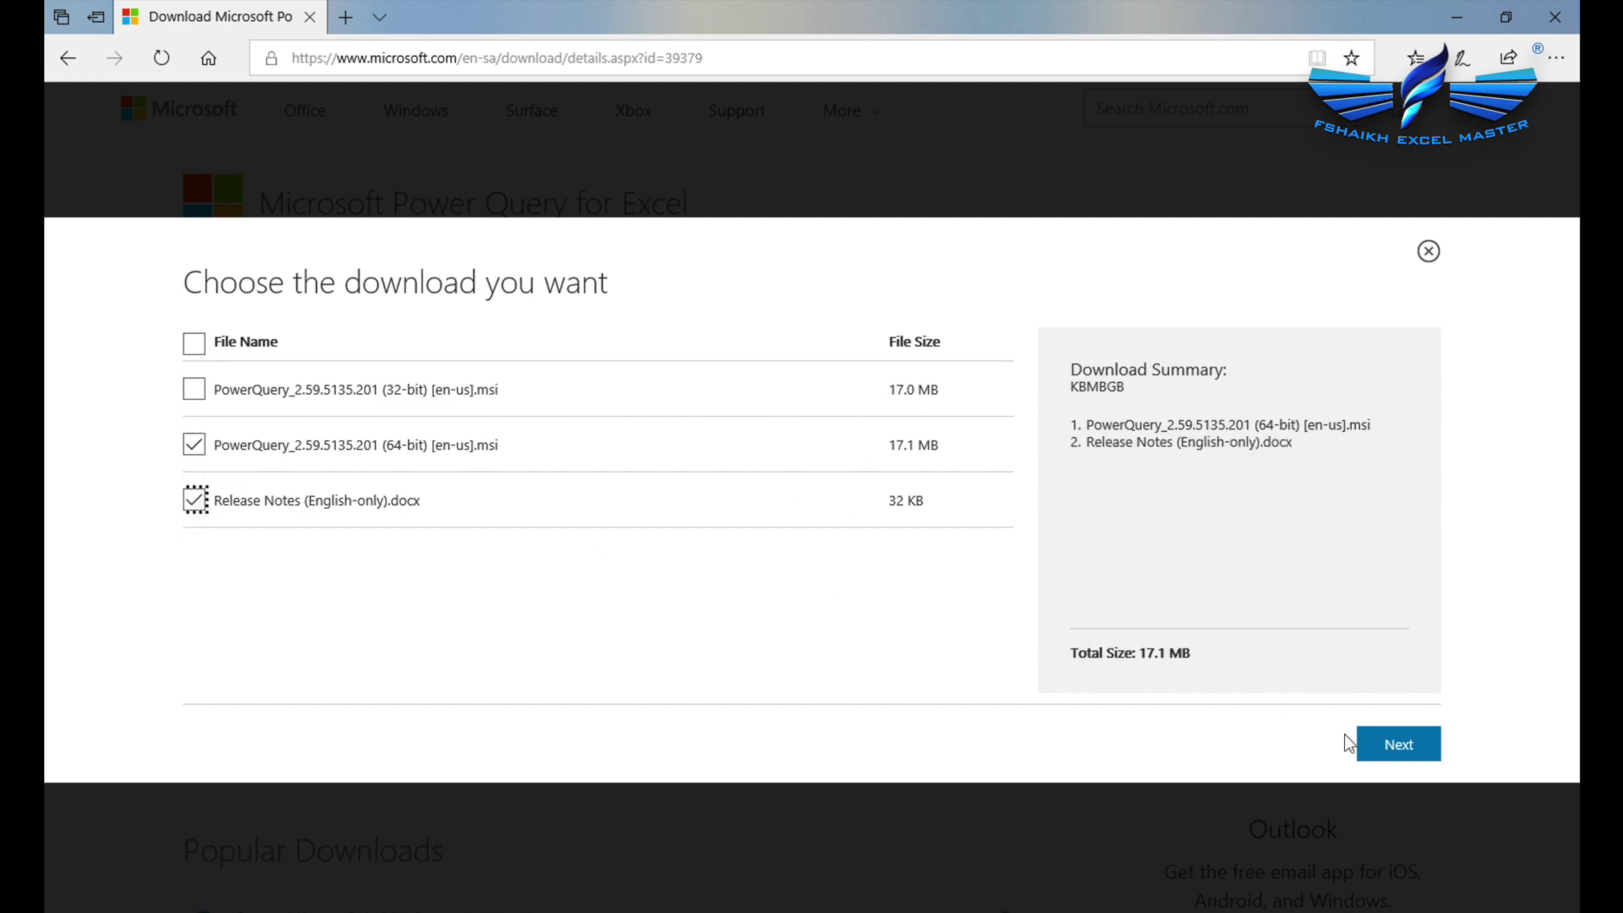
click(1376, 751)
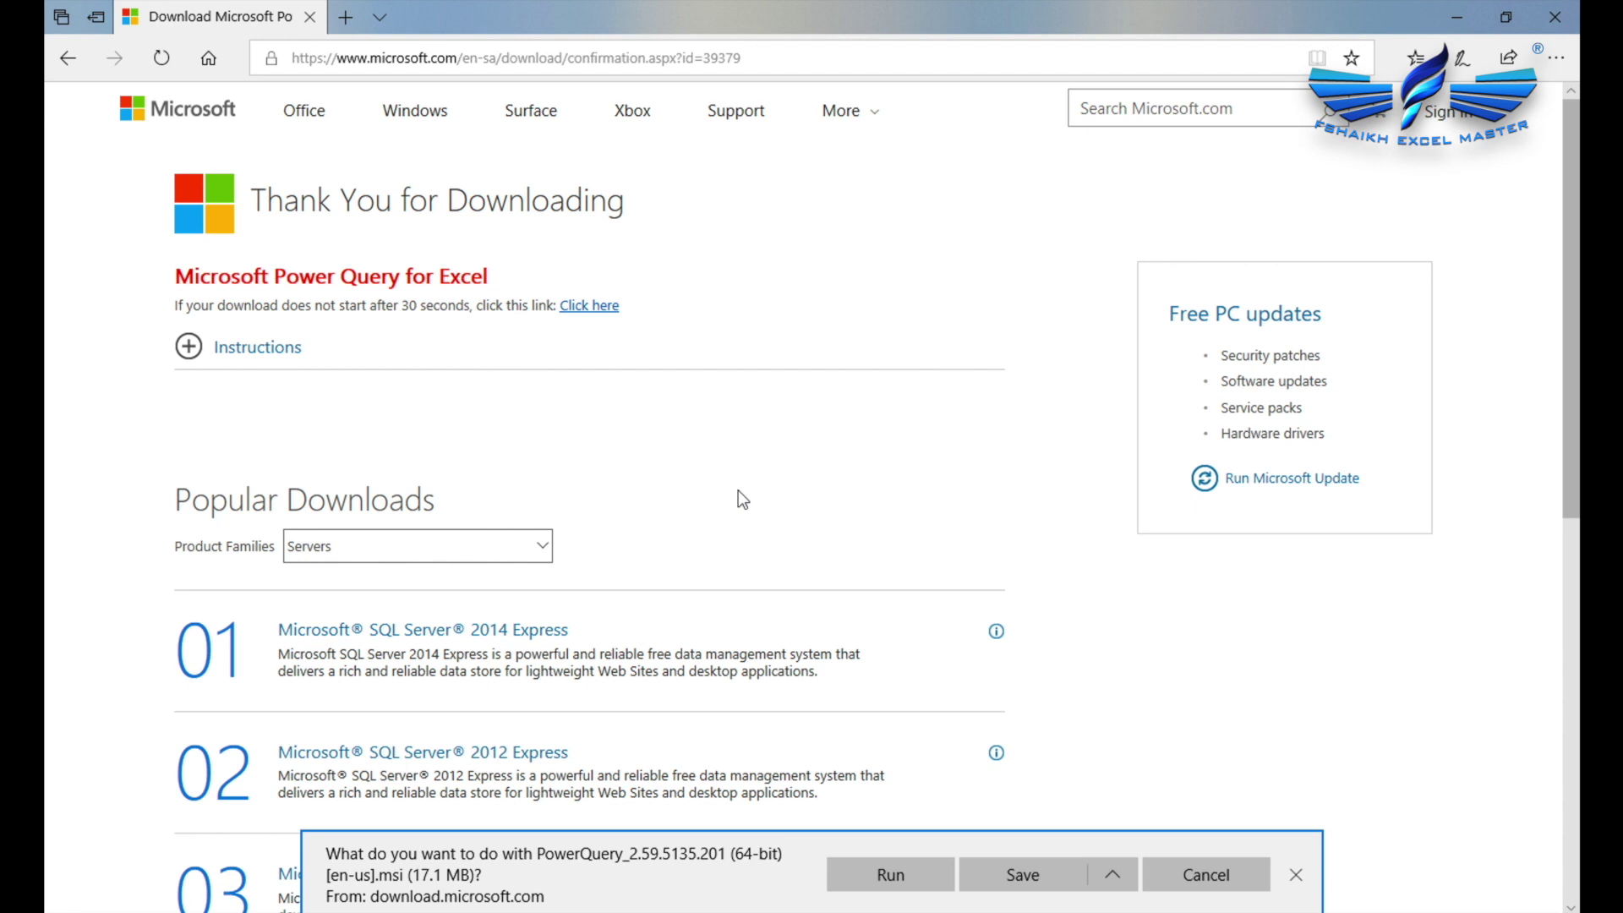
click(1014, 879)
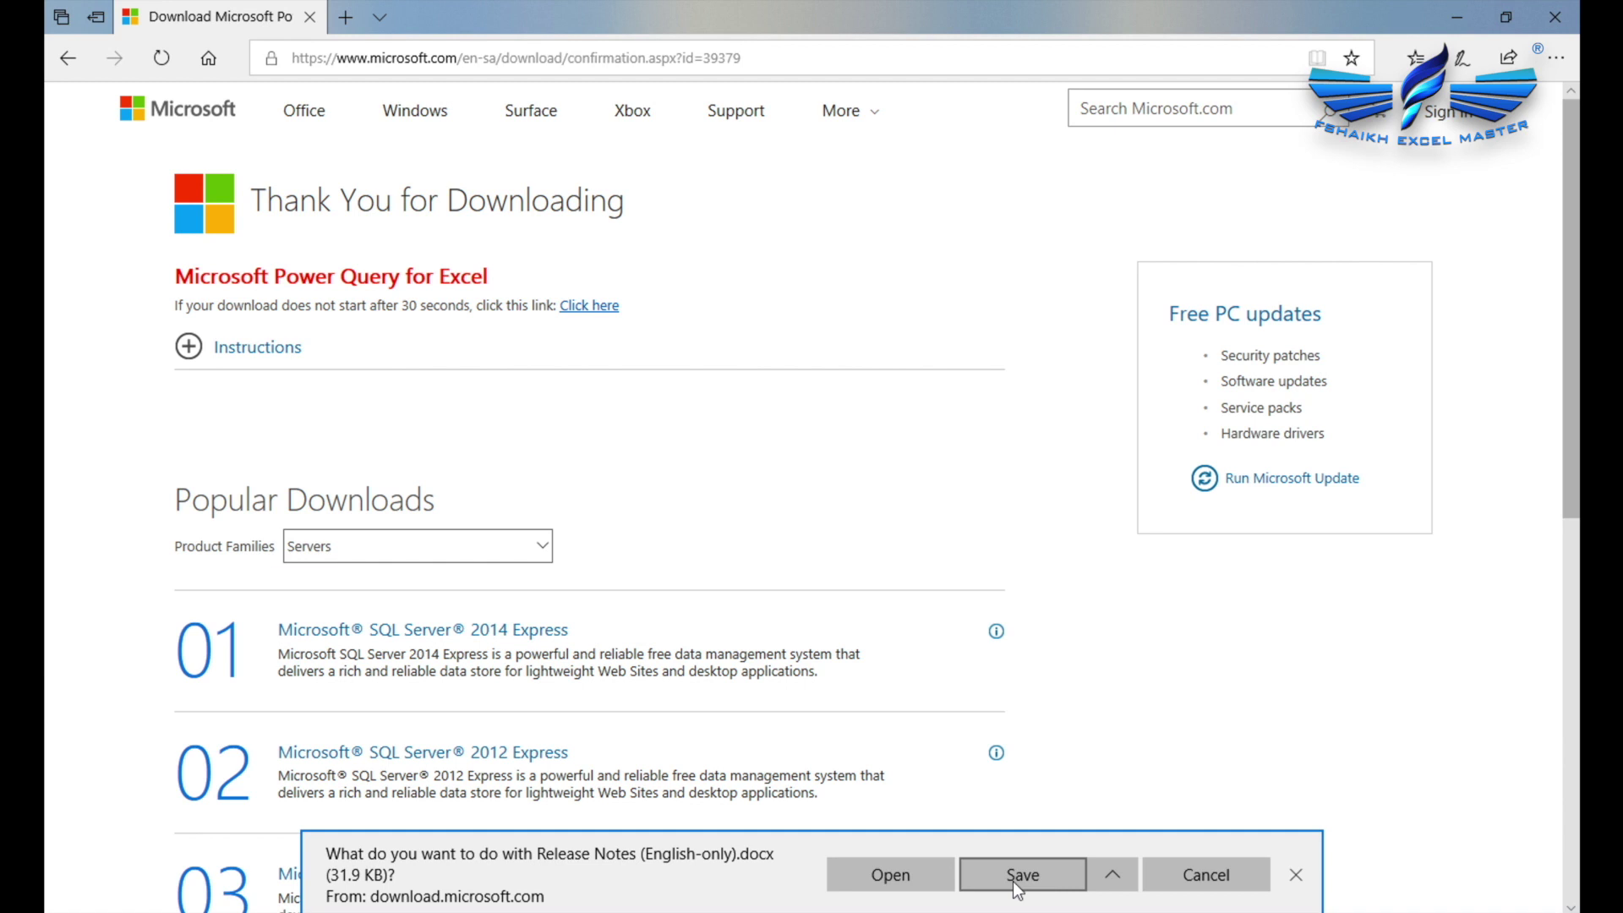
click(1013, 879)
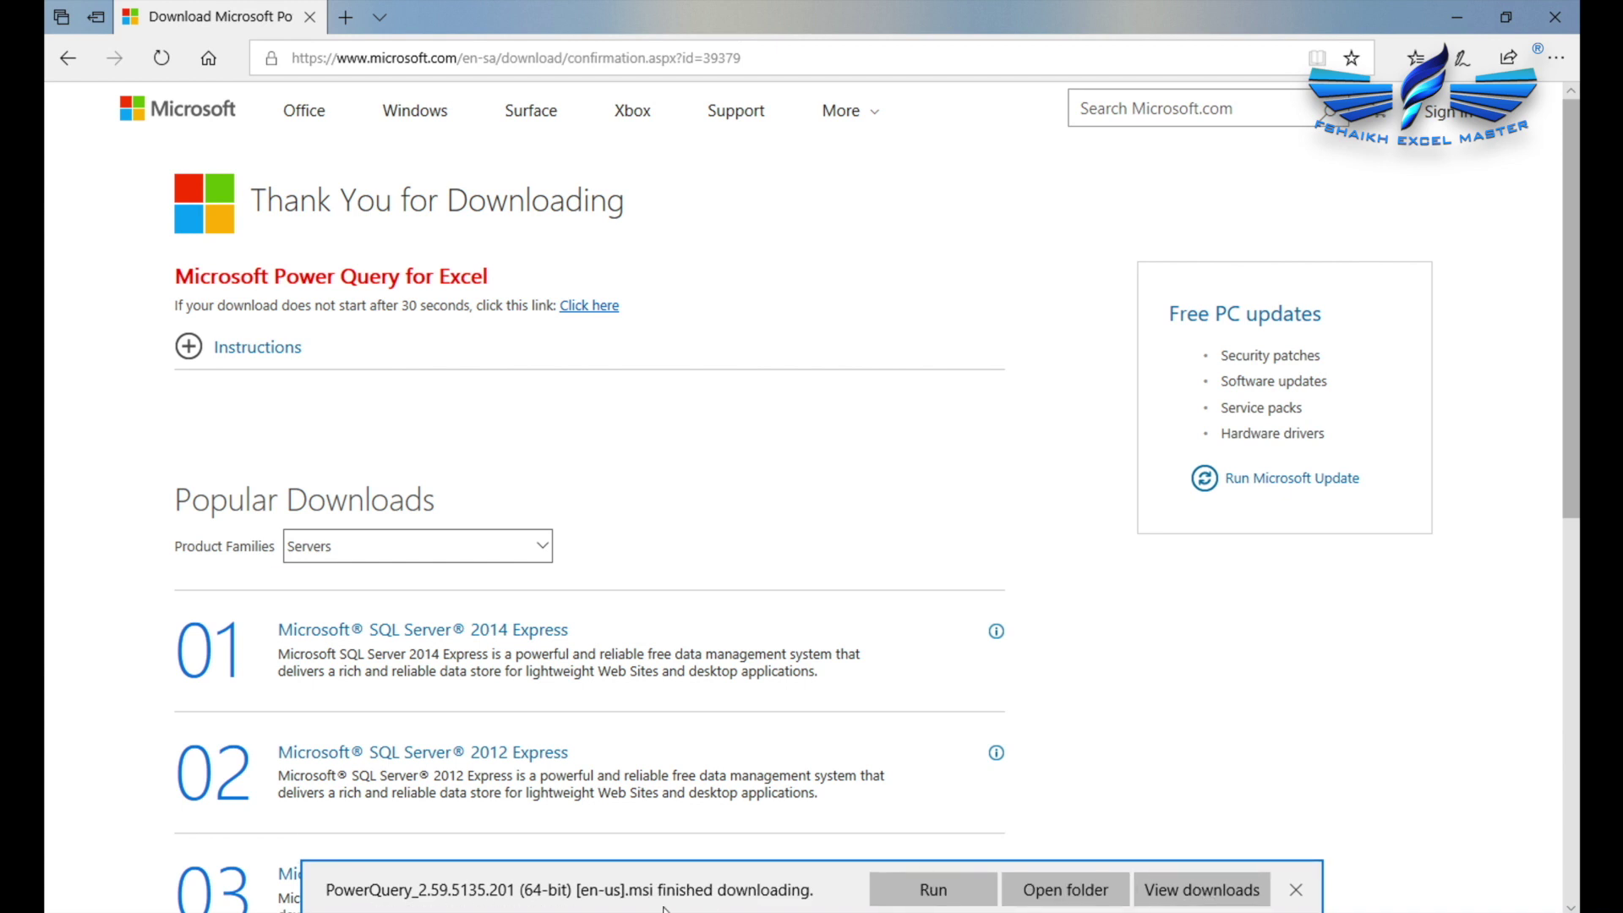
click(1455, 17)
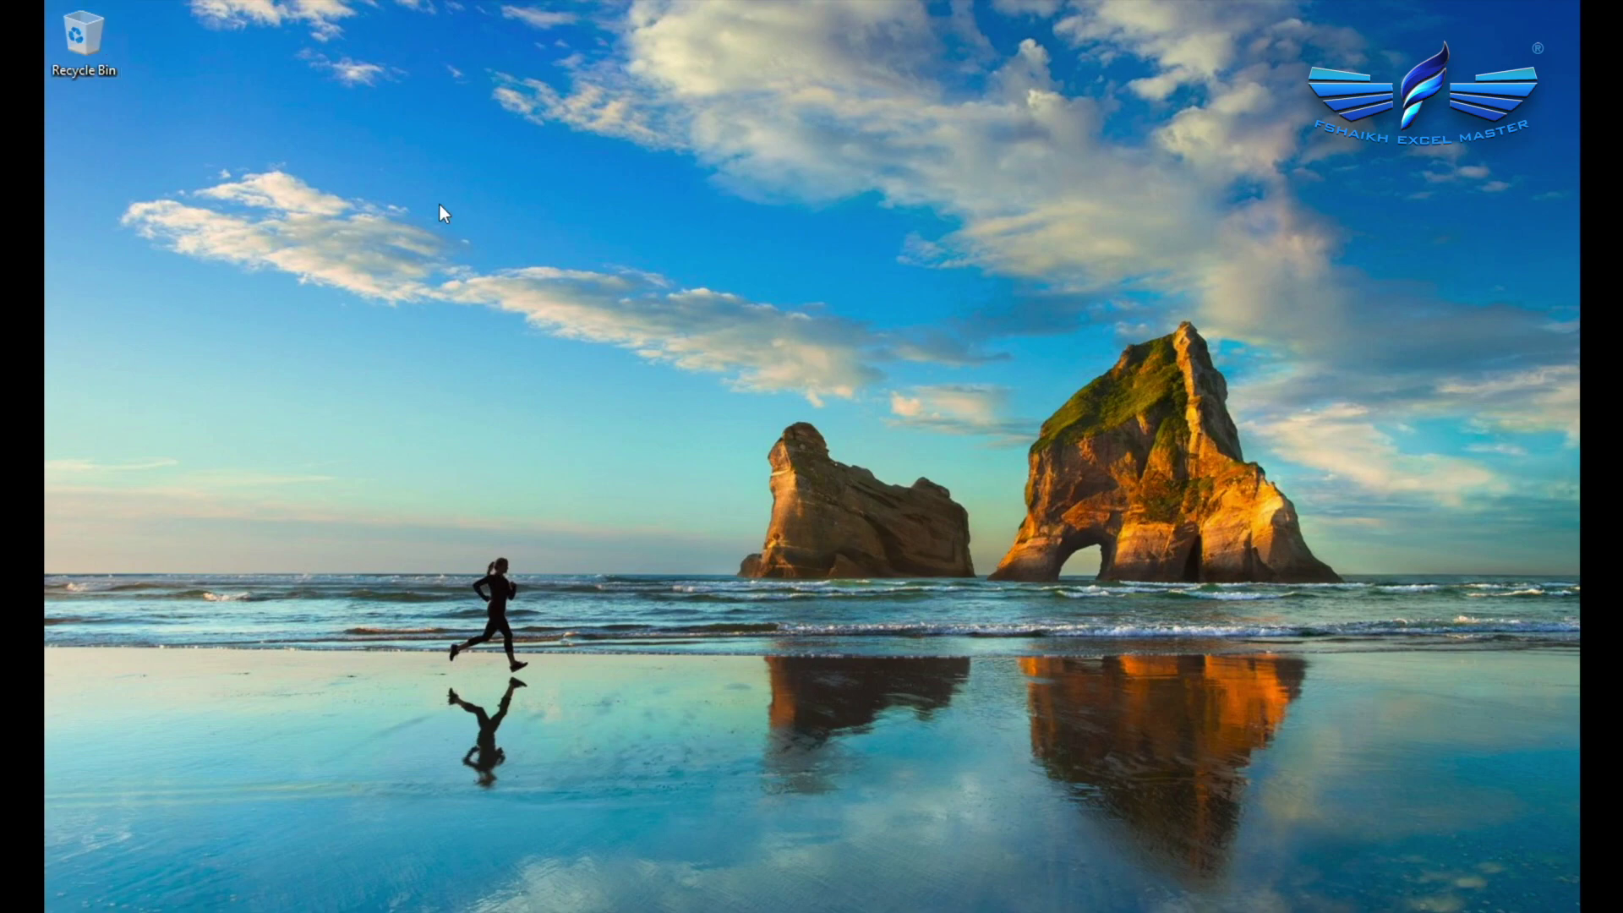
Step: Show the Downloads folder in File Explorer, then launch Excel 2013 via a search for 'excel'
double_click(91, 49)
click(132, 266)
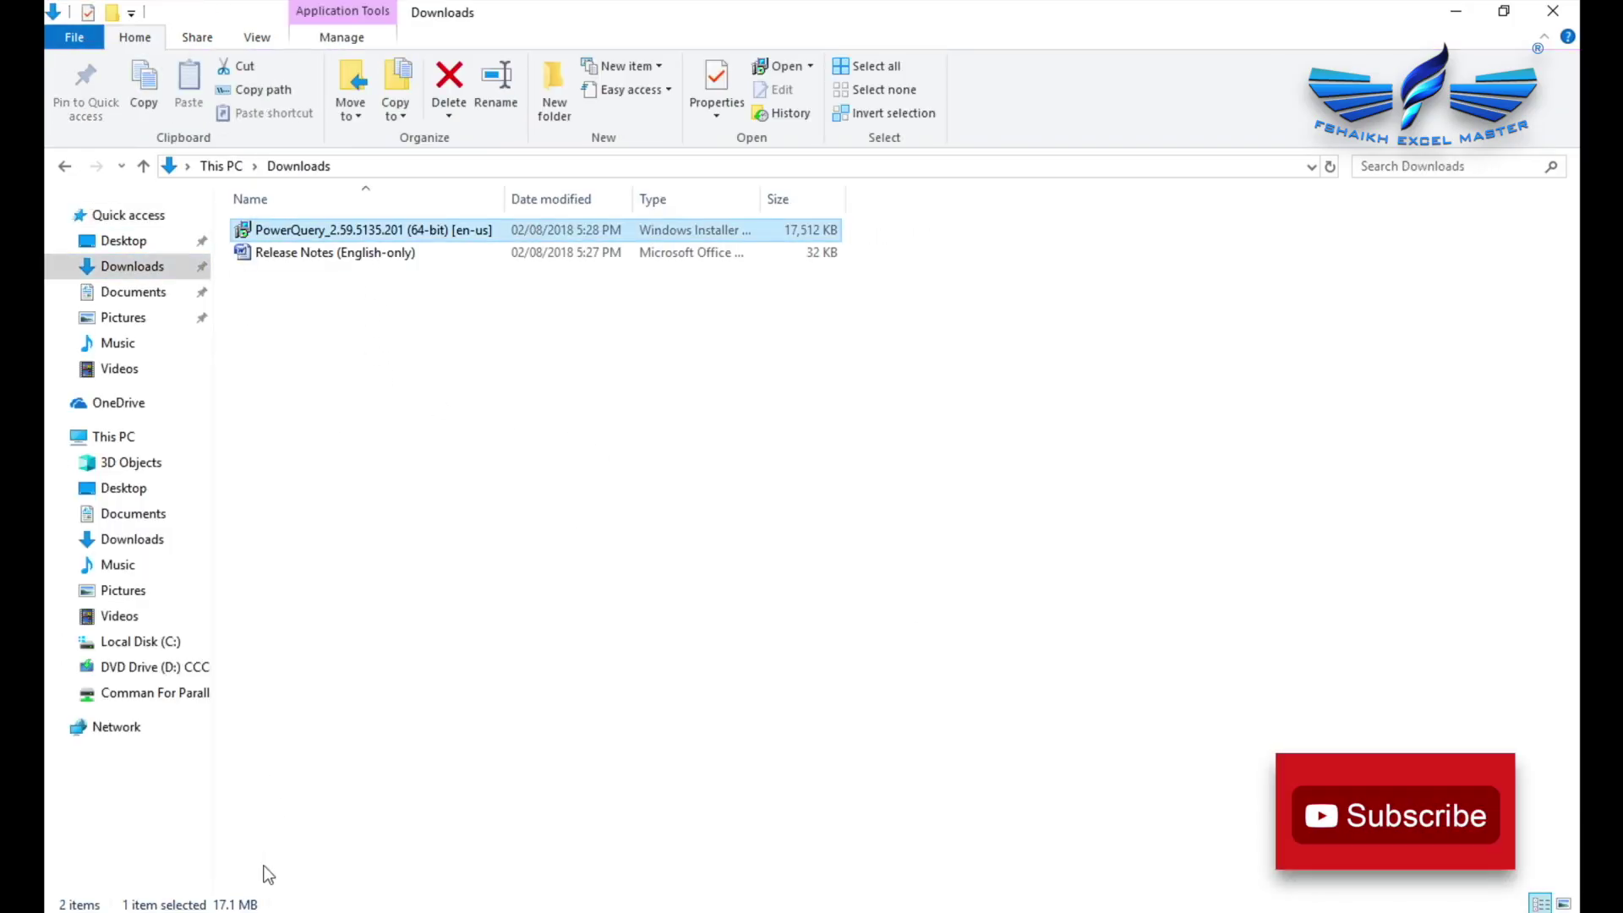
click(254, 909)
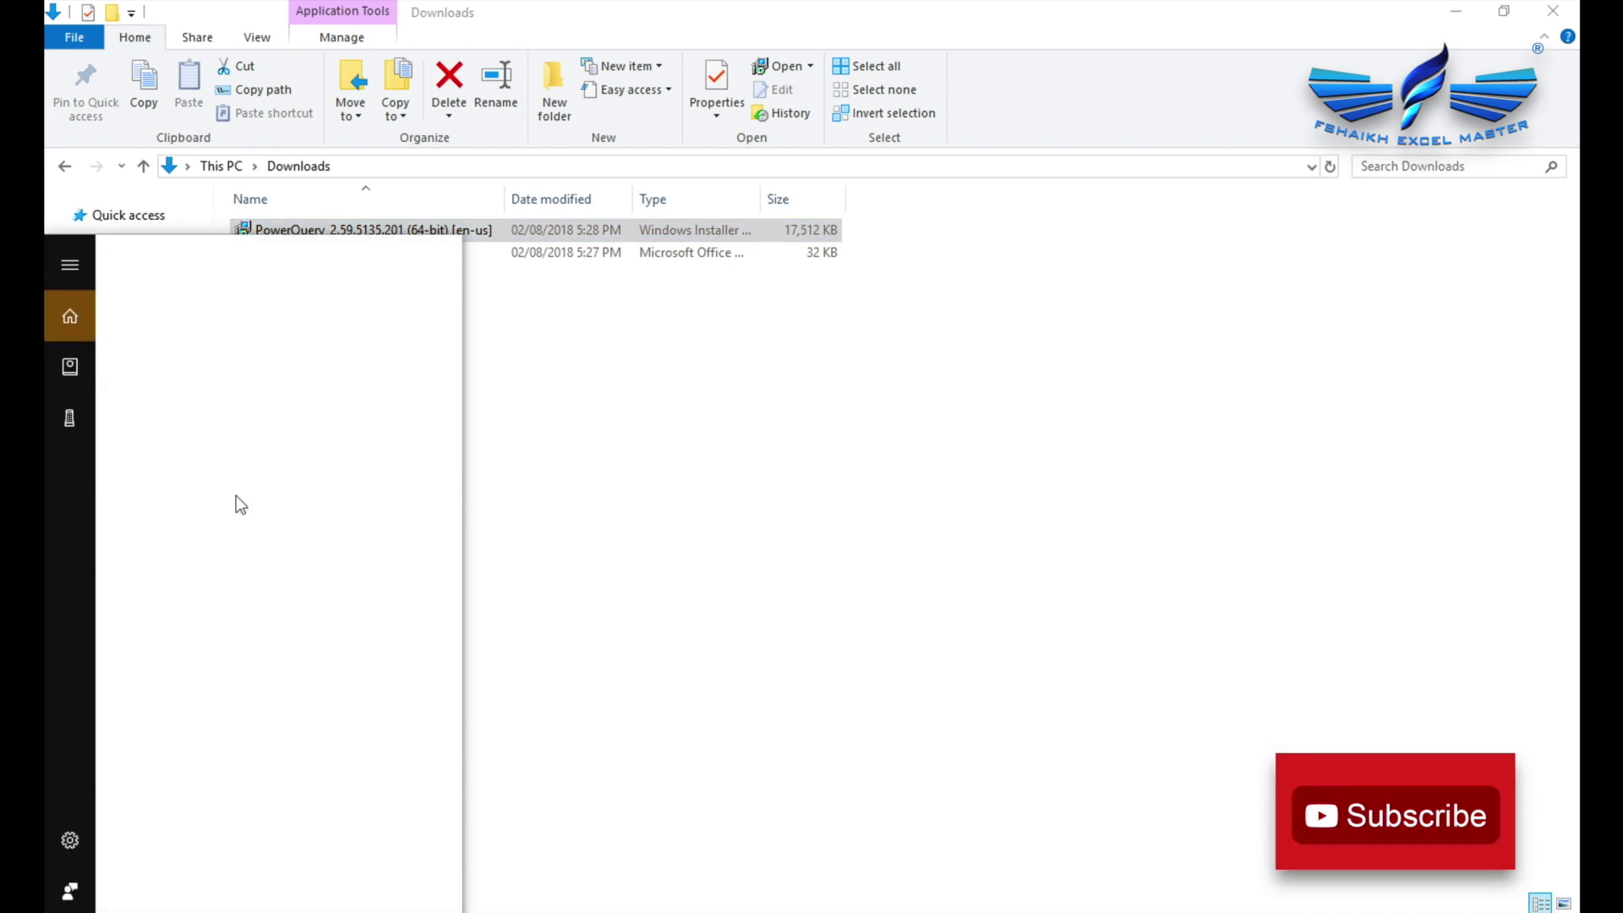
text(excel)
key(Return)
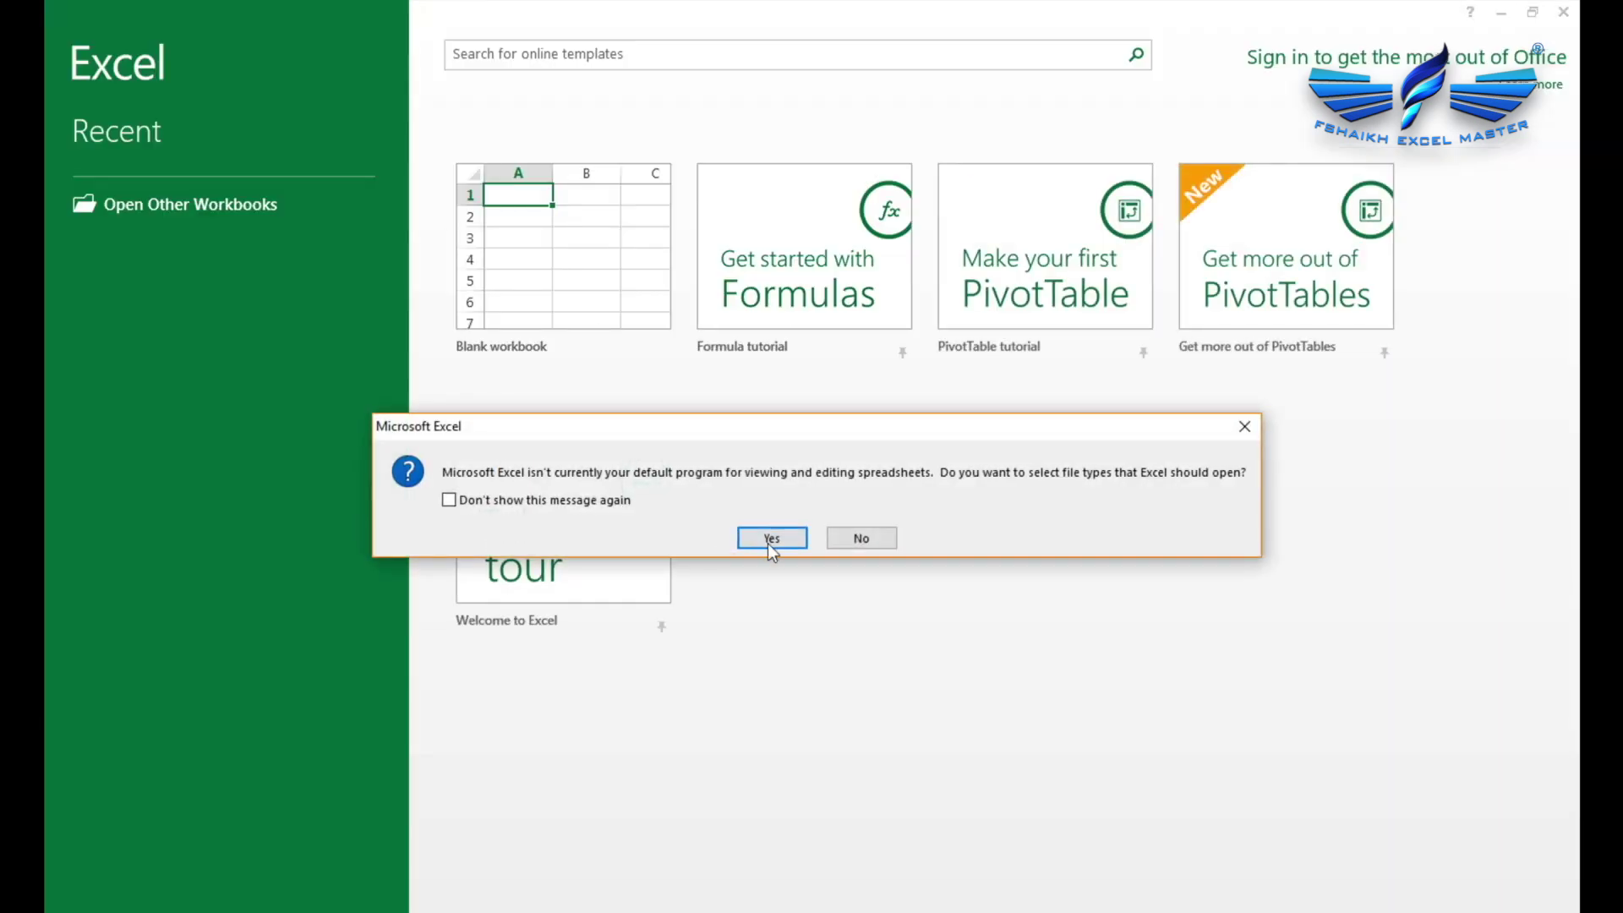
click(764, 538)
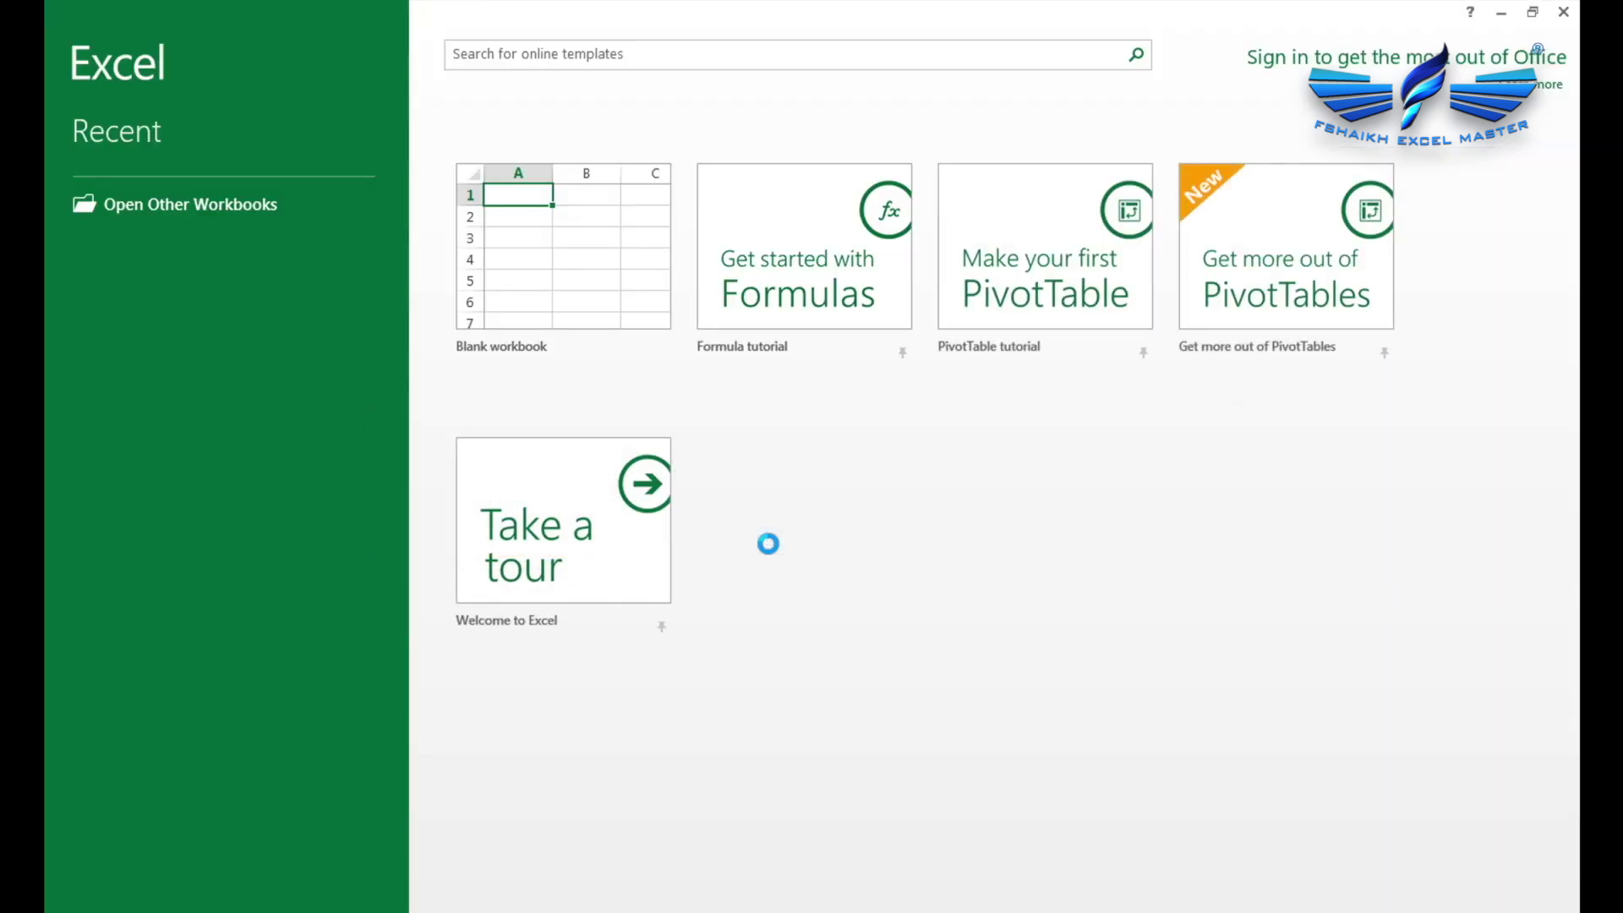
Step: Dismiss the default-apps notice, start a blank workbook and go to Excel Options
click(1109, 480)
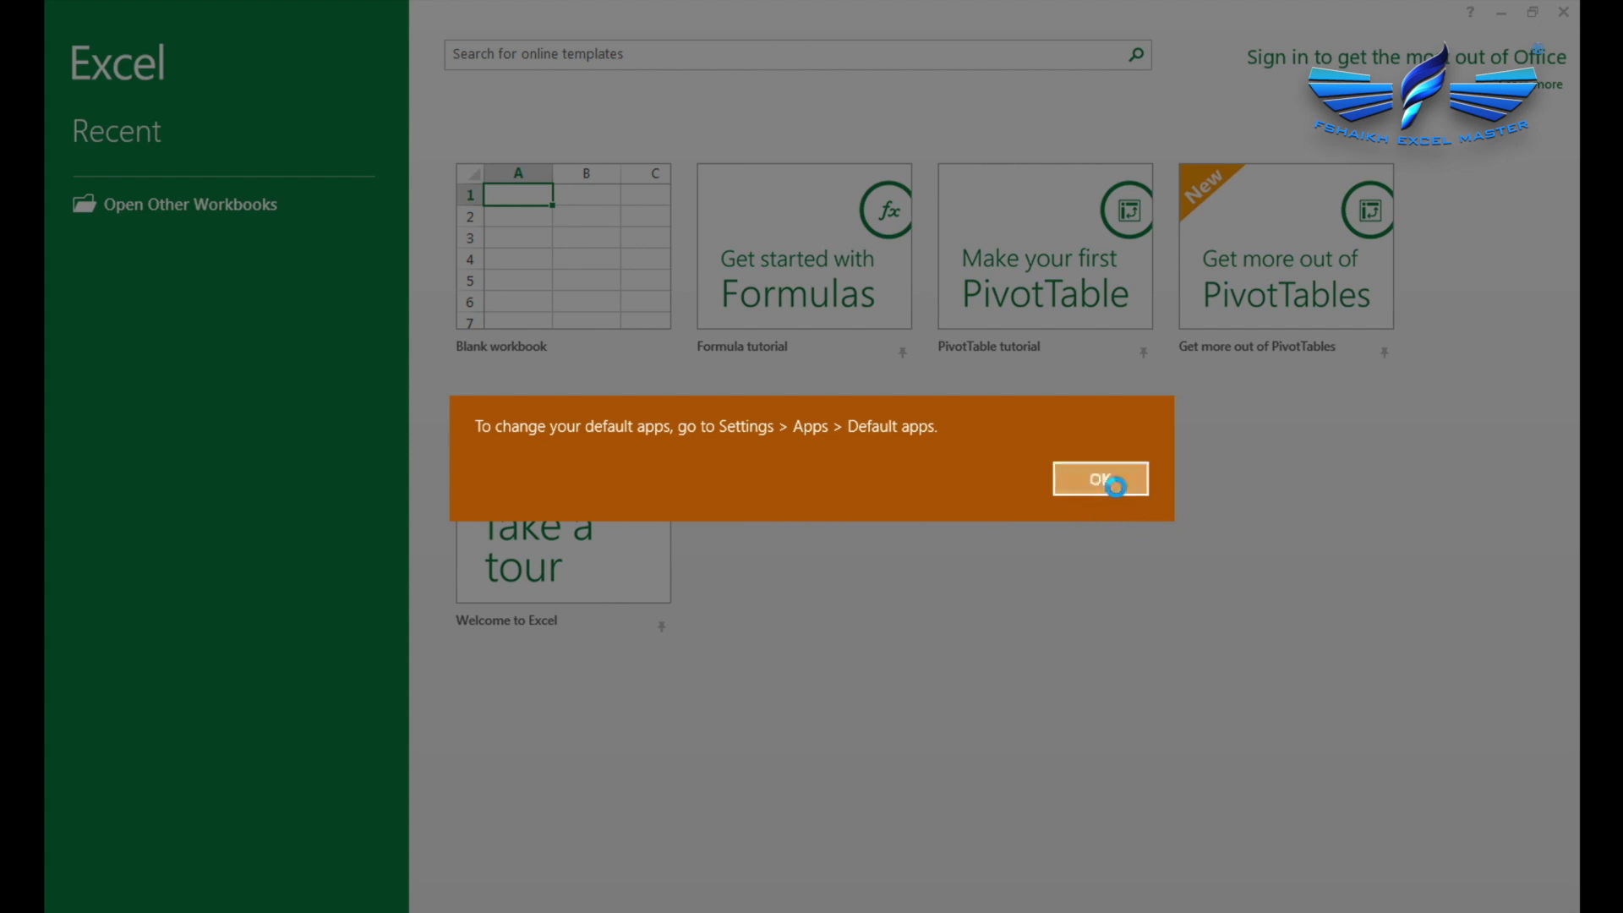
click(621, 288)
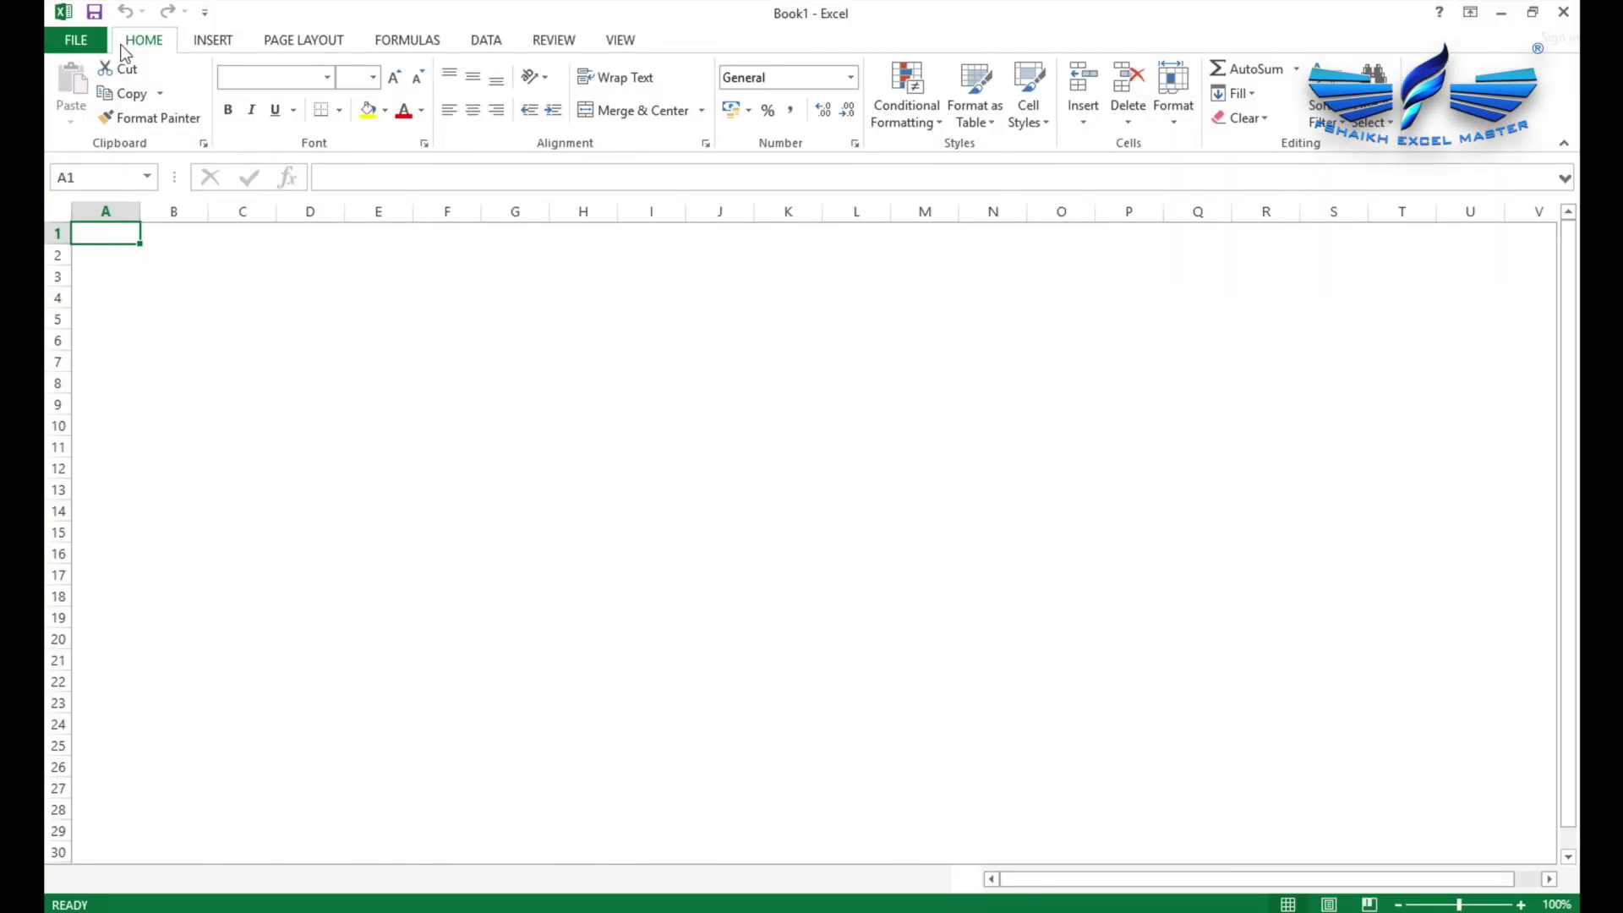
click(75, 44)
click(97, 519)
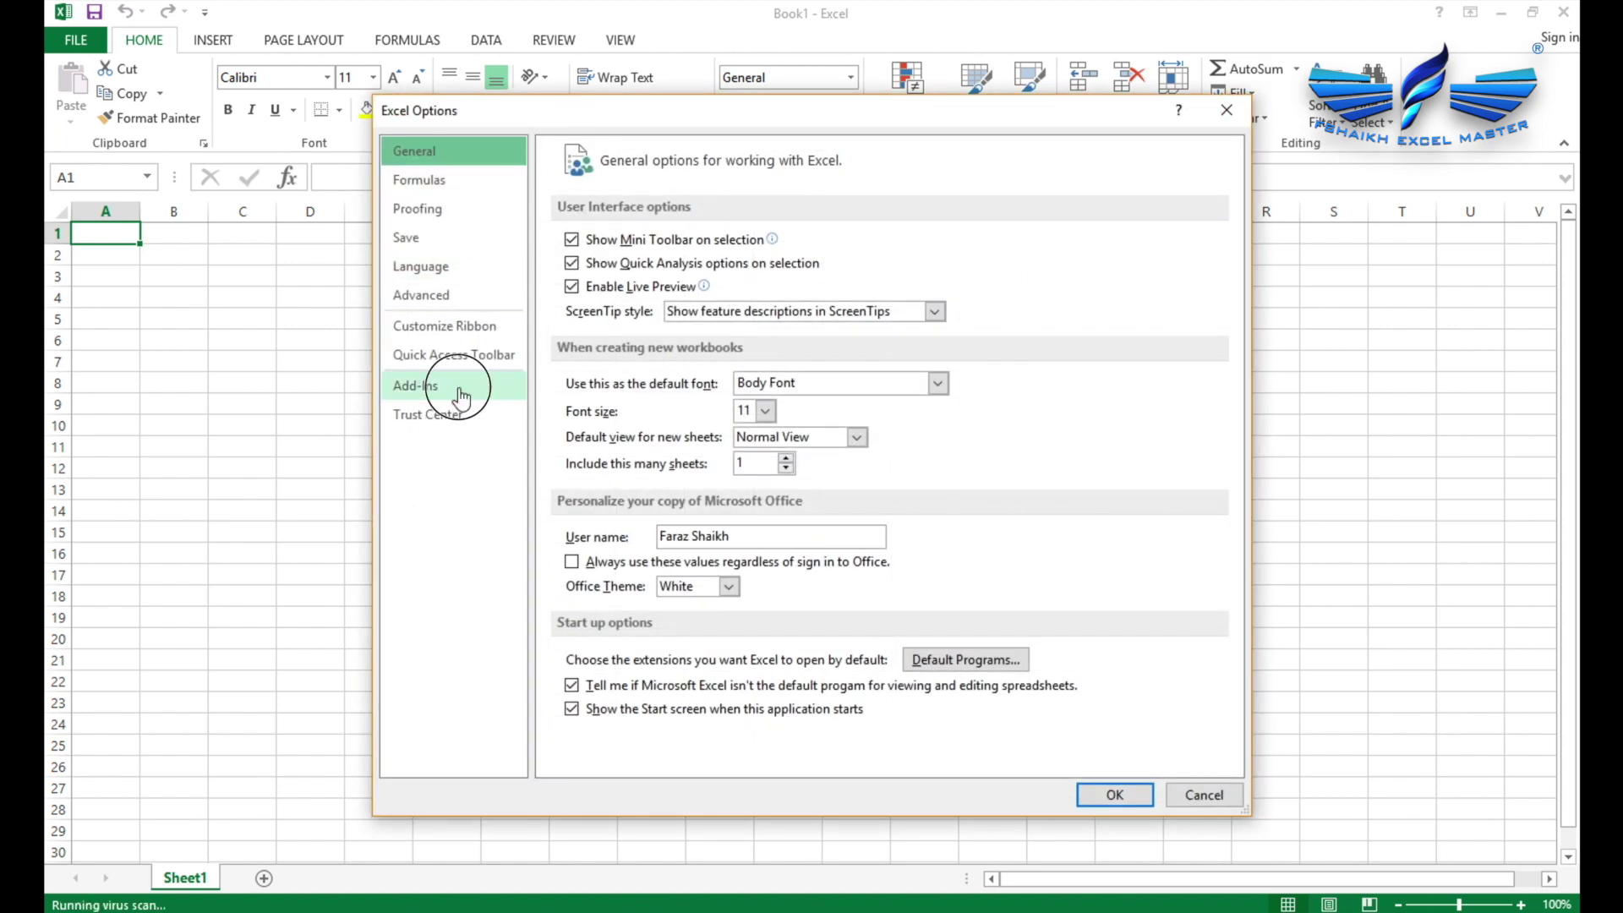
Step: Check the COM Add-ins list, find no Power Query entry, then close Excel
click(460, 392)
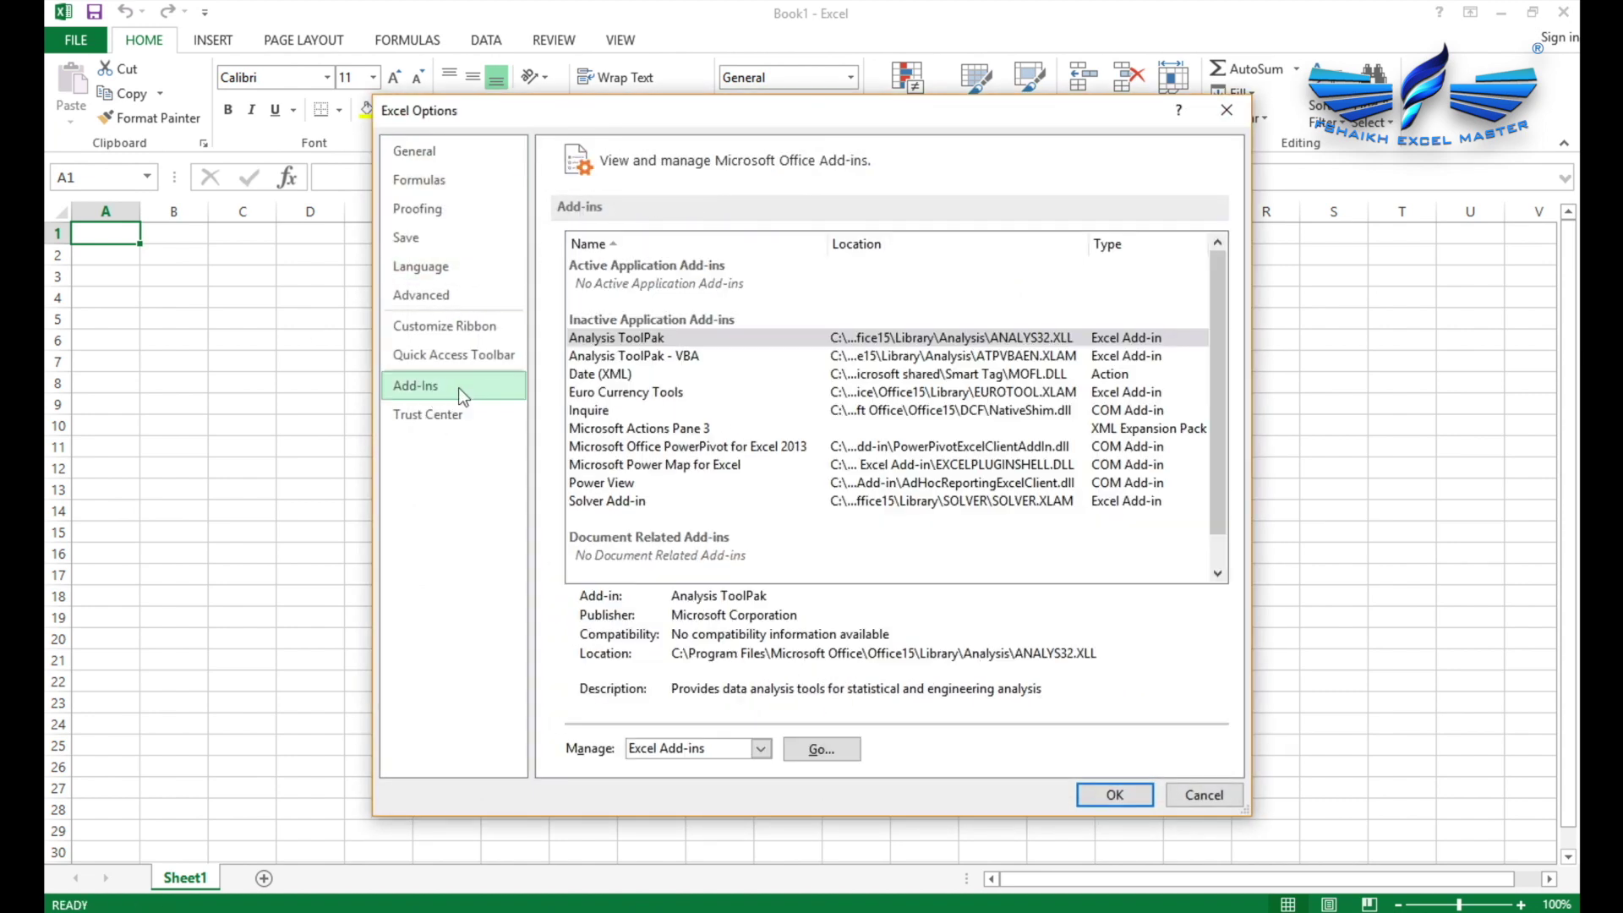
click(759, 749)
click(748, 788)
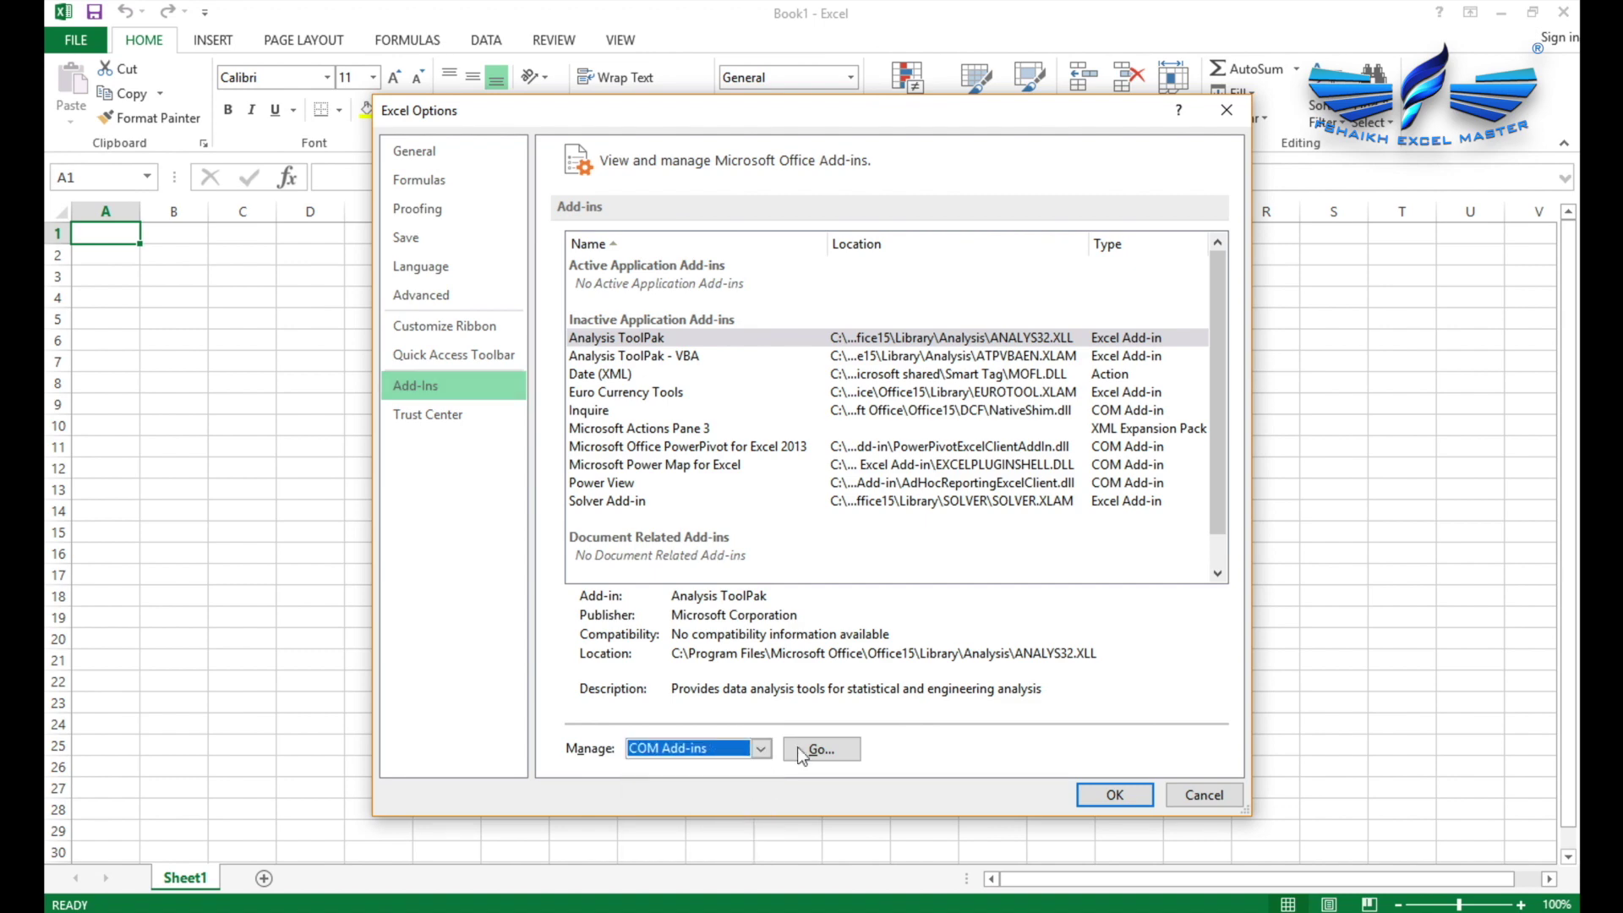
click(799, 751)
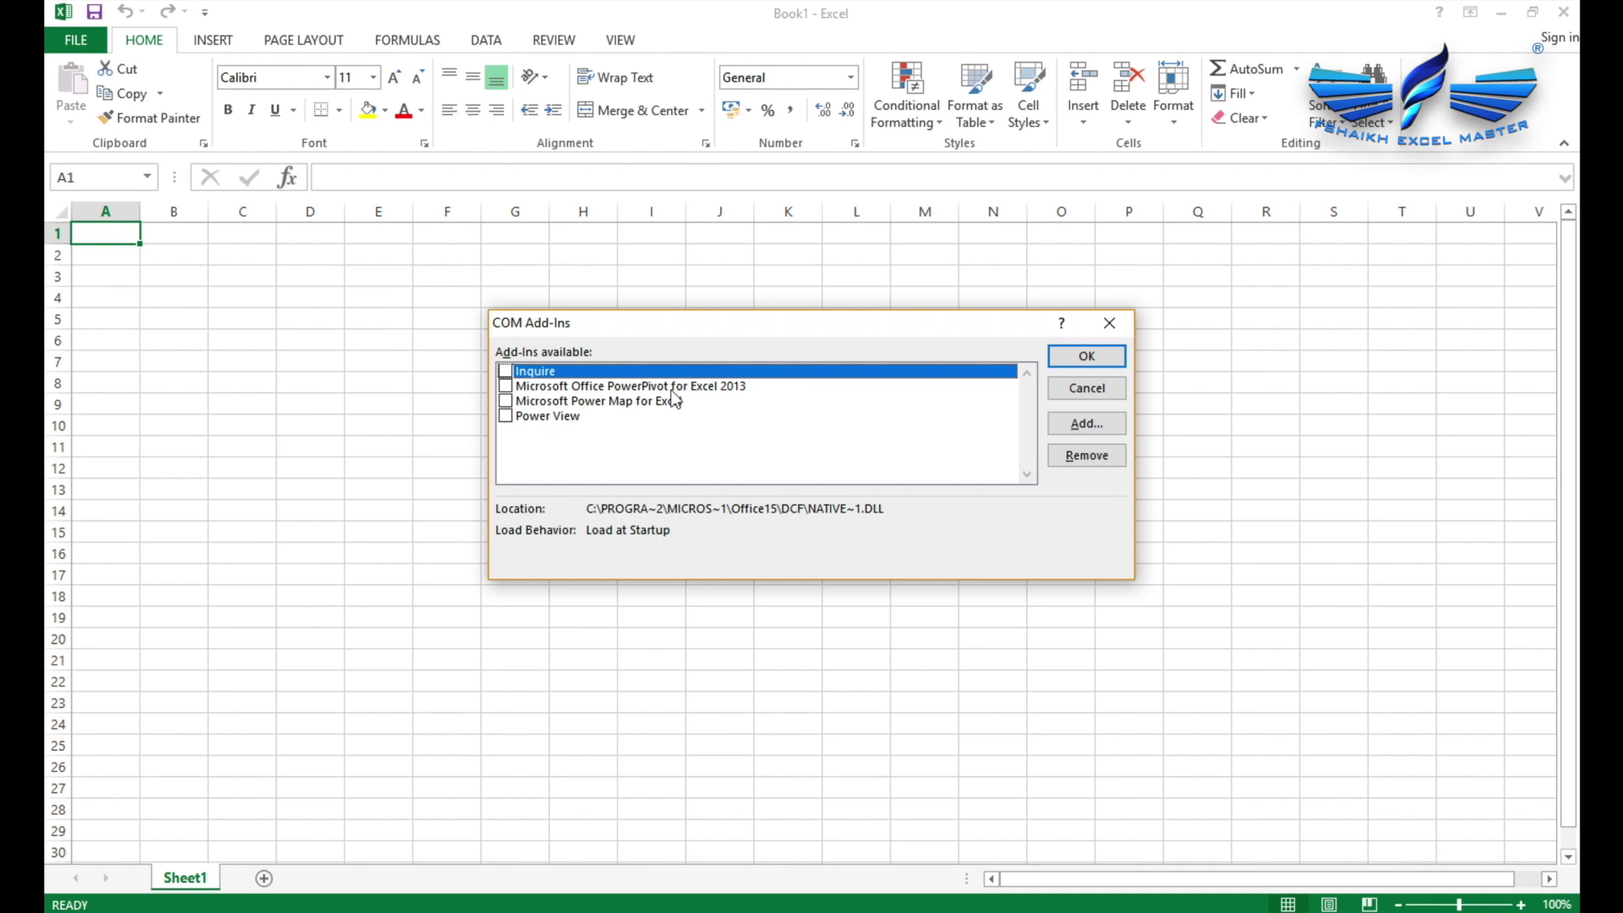
click(1102, 389)
click(1567, 12)
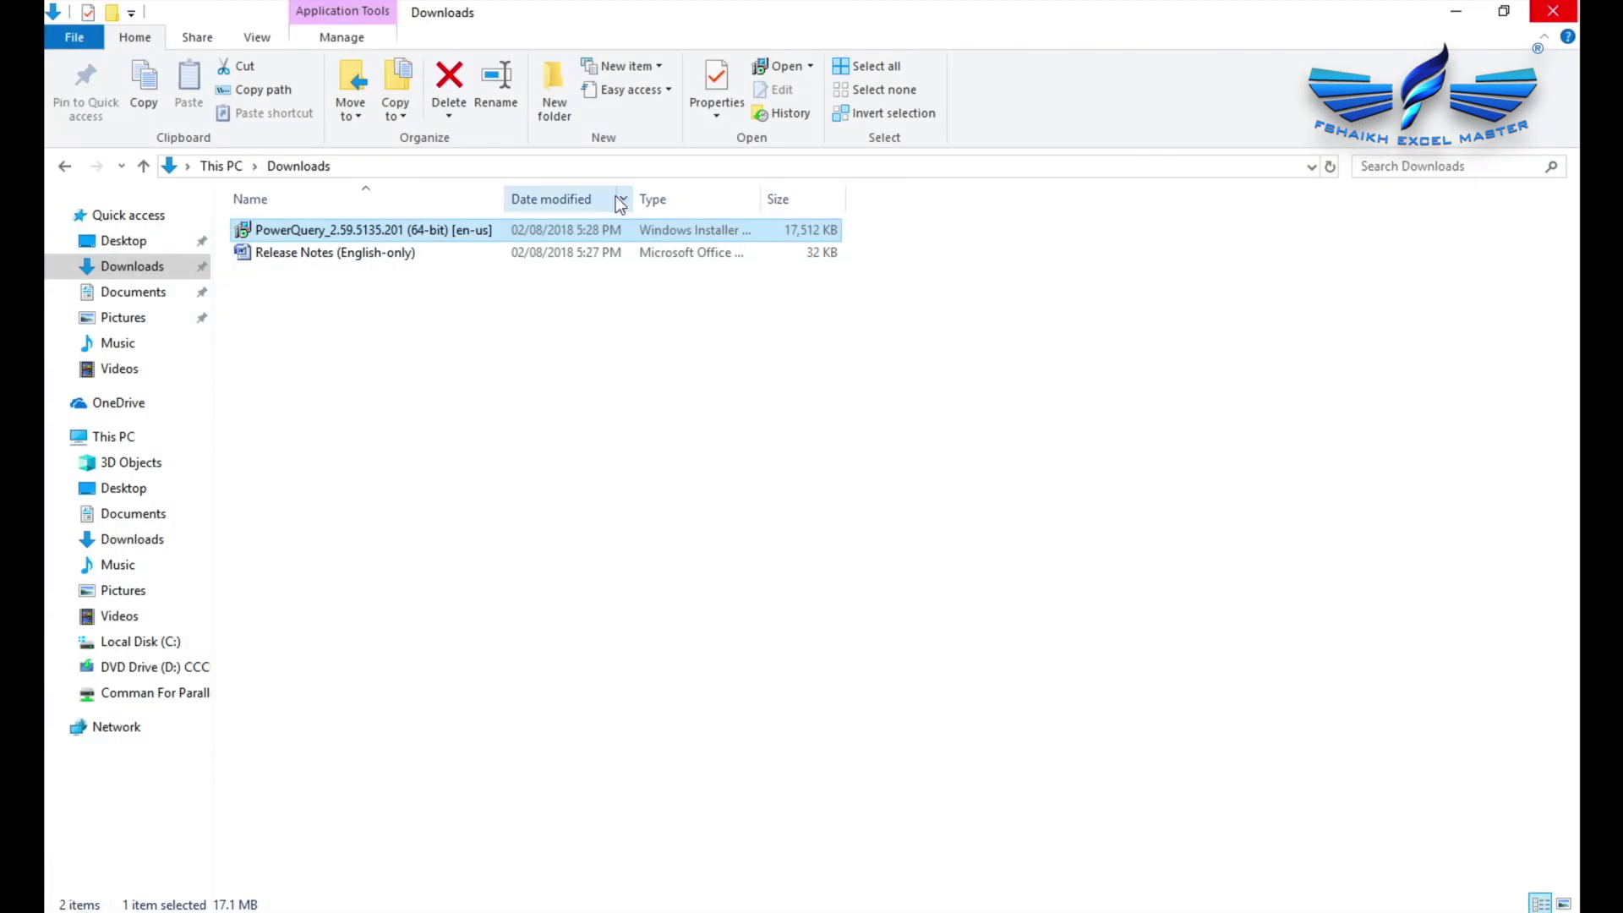
Step: Install Microsoft Power Query for Excel (x64) with default settings, then relaunch Excel
double_click(535, 229)
click(883, 490)
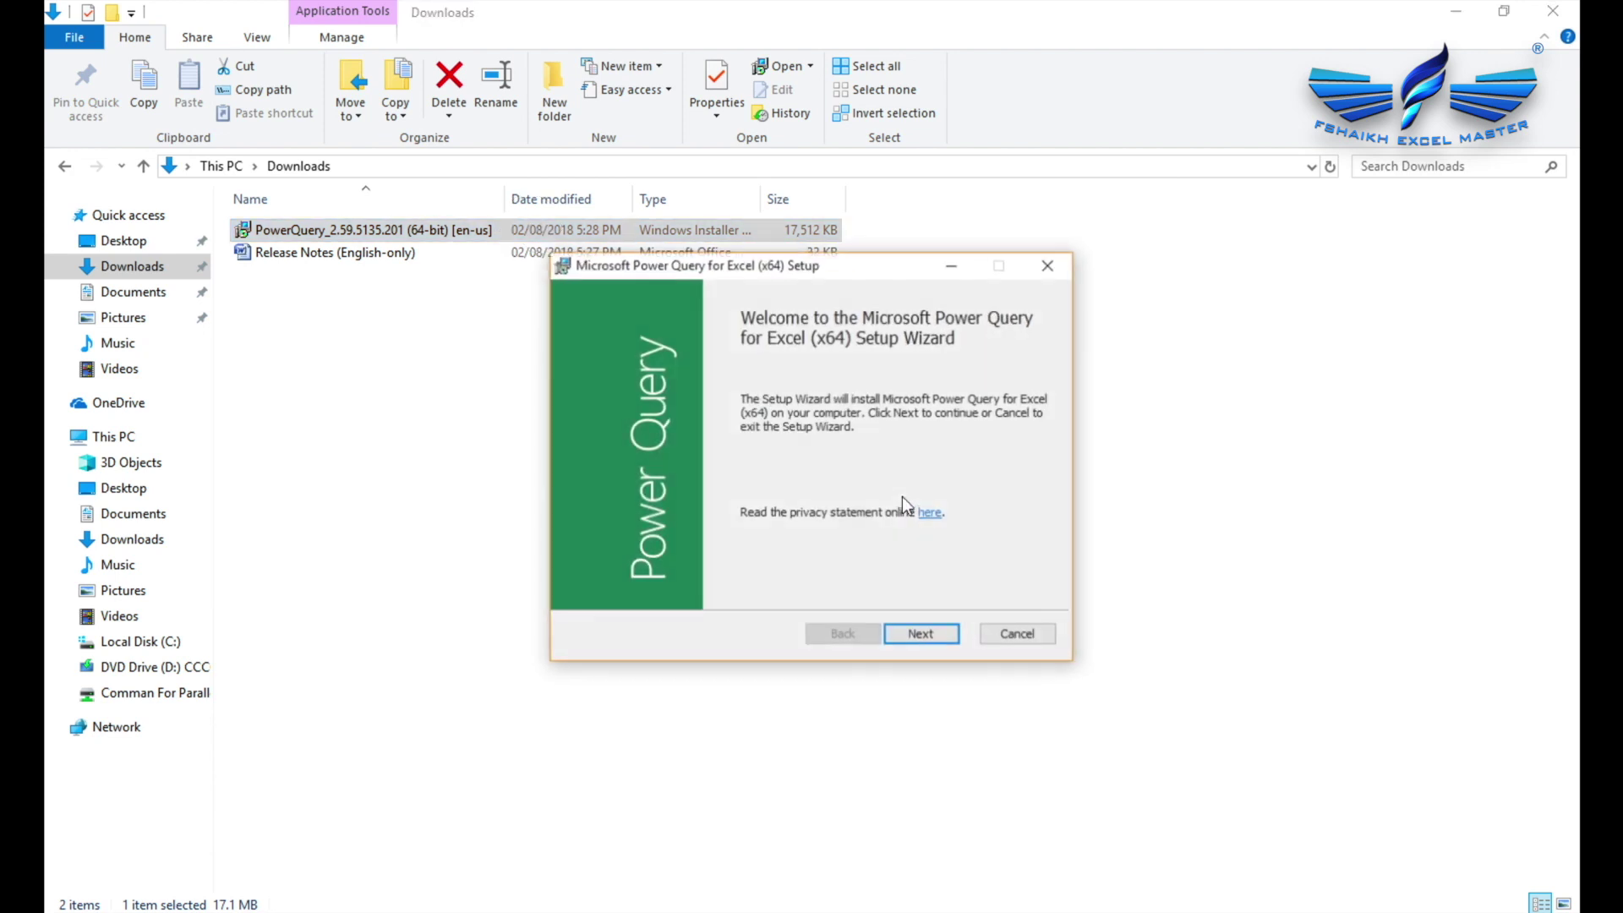
click(923, 634)
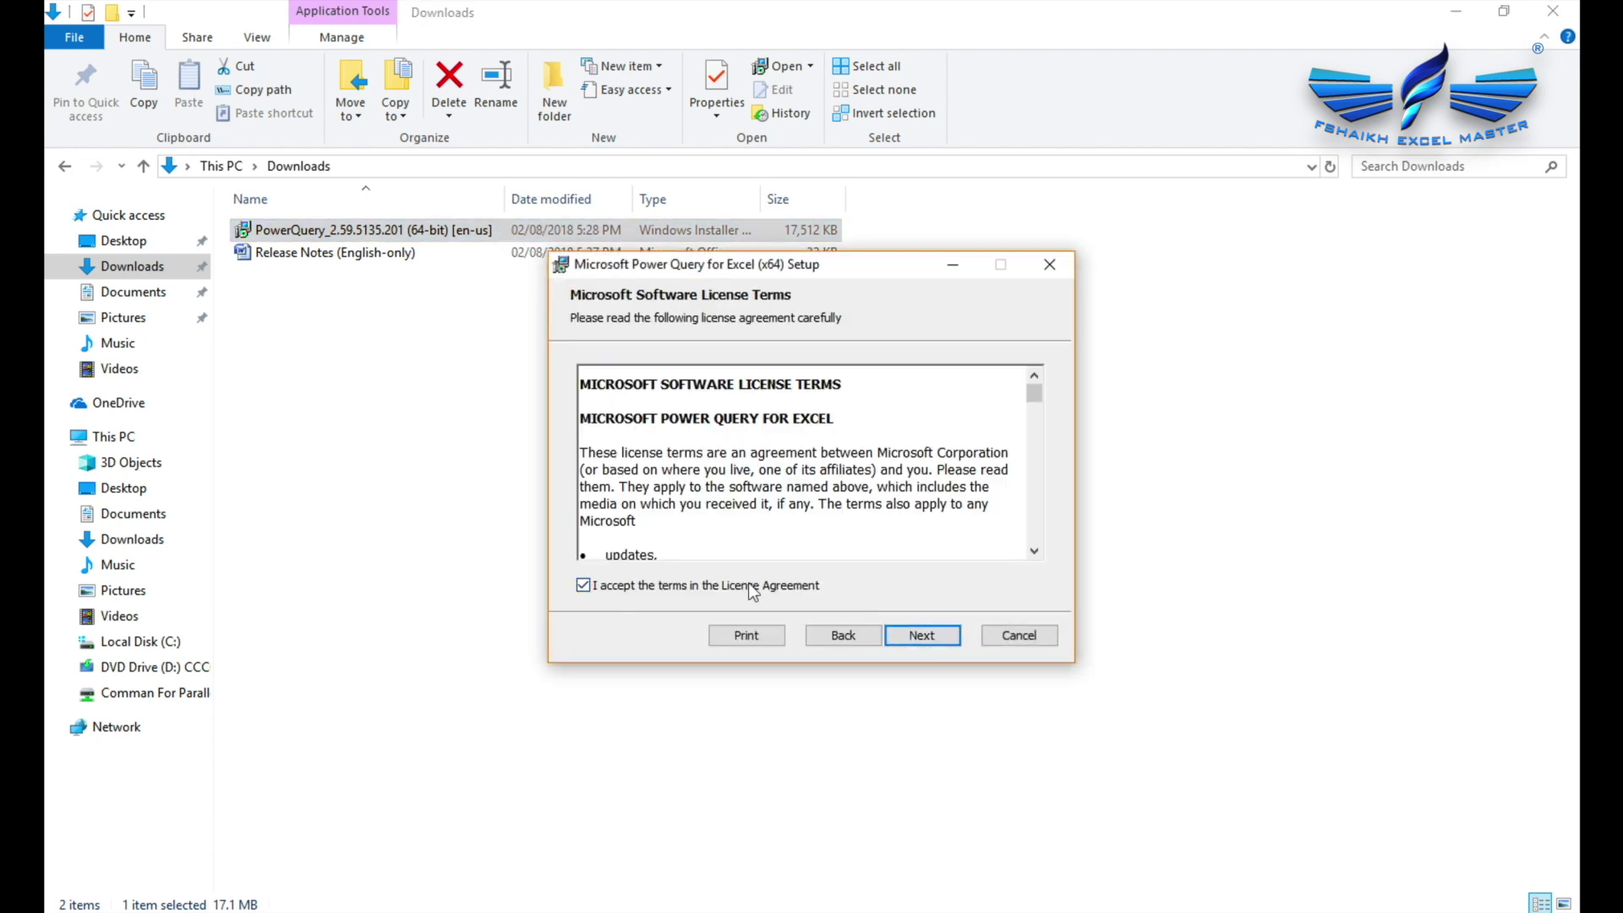
click(923, 636)
click(927, 638)
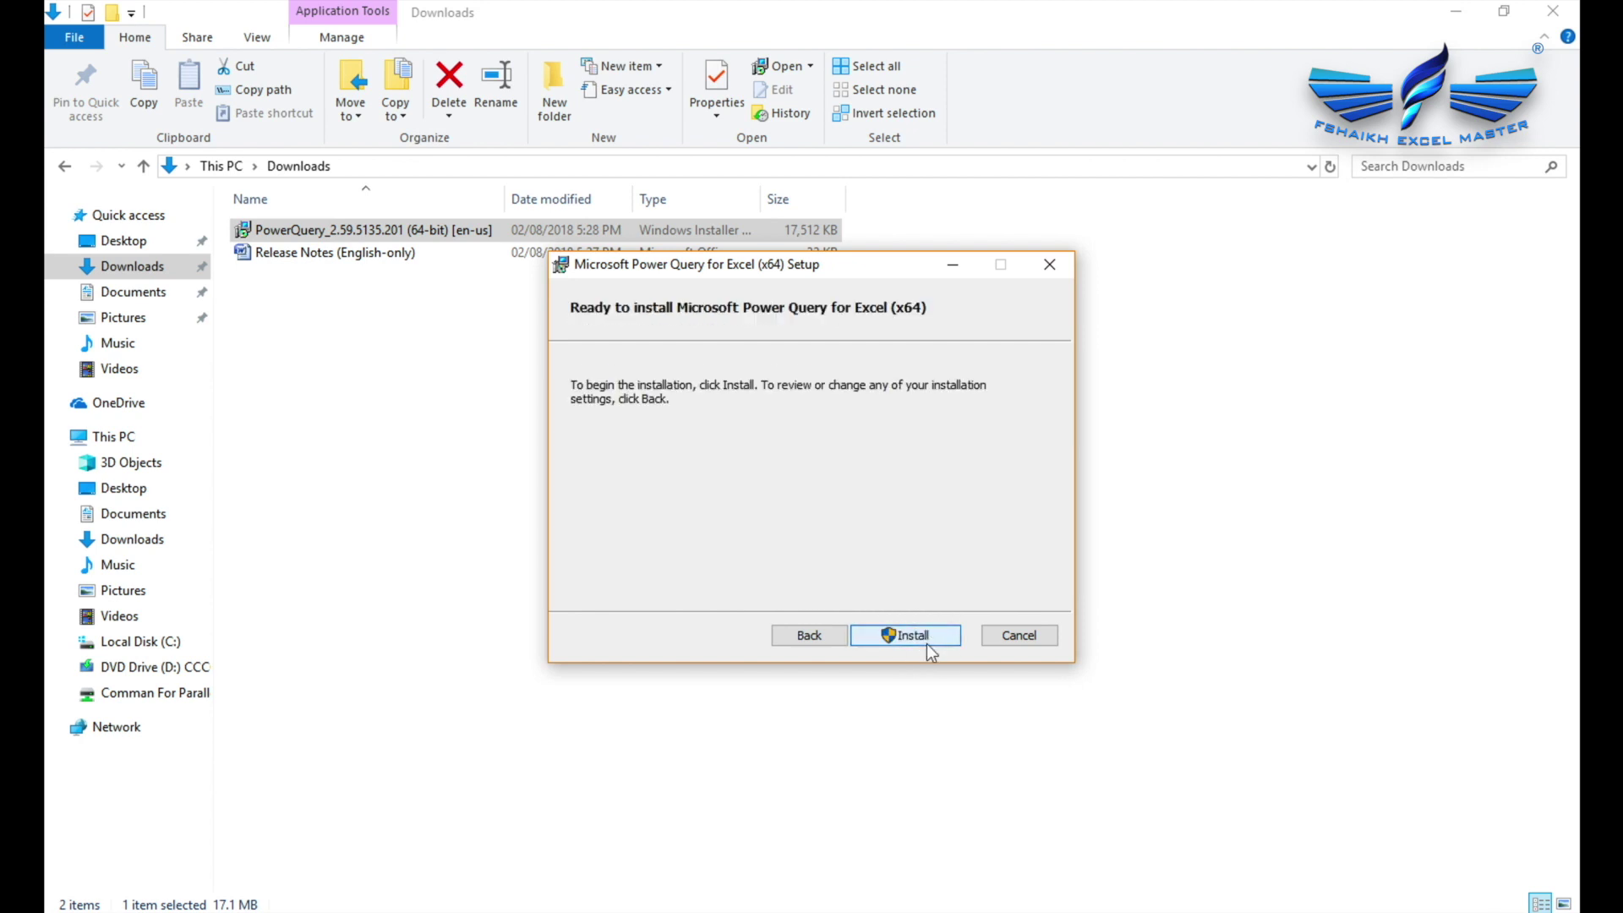
click(926, 641)
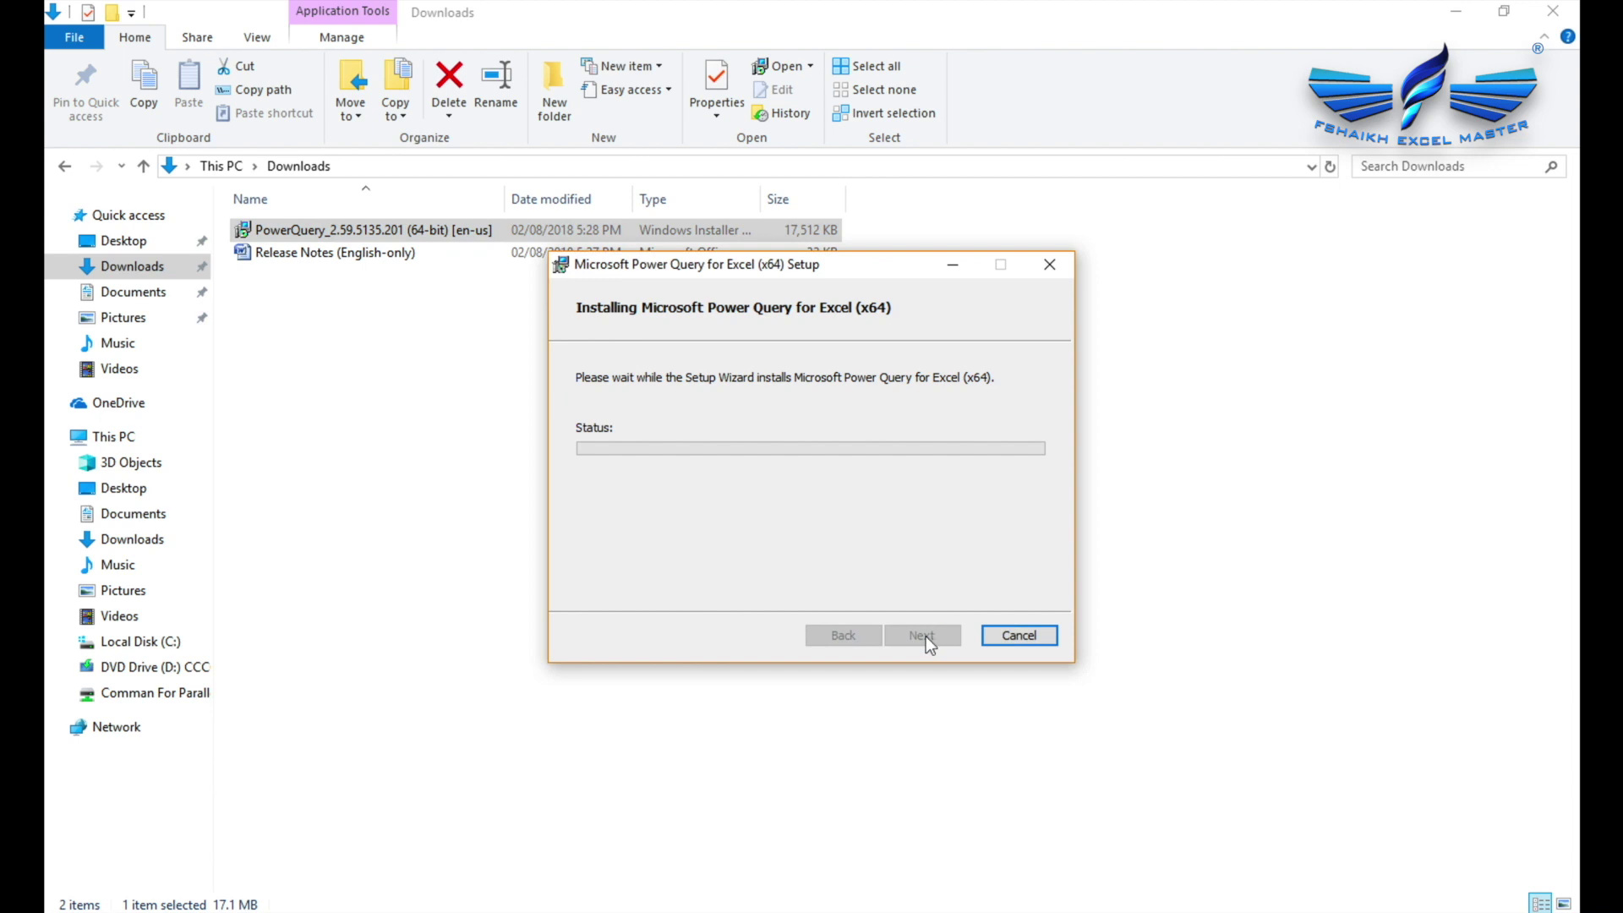
click(682, 597)
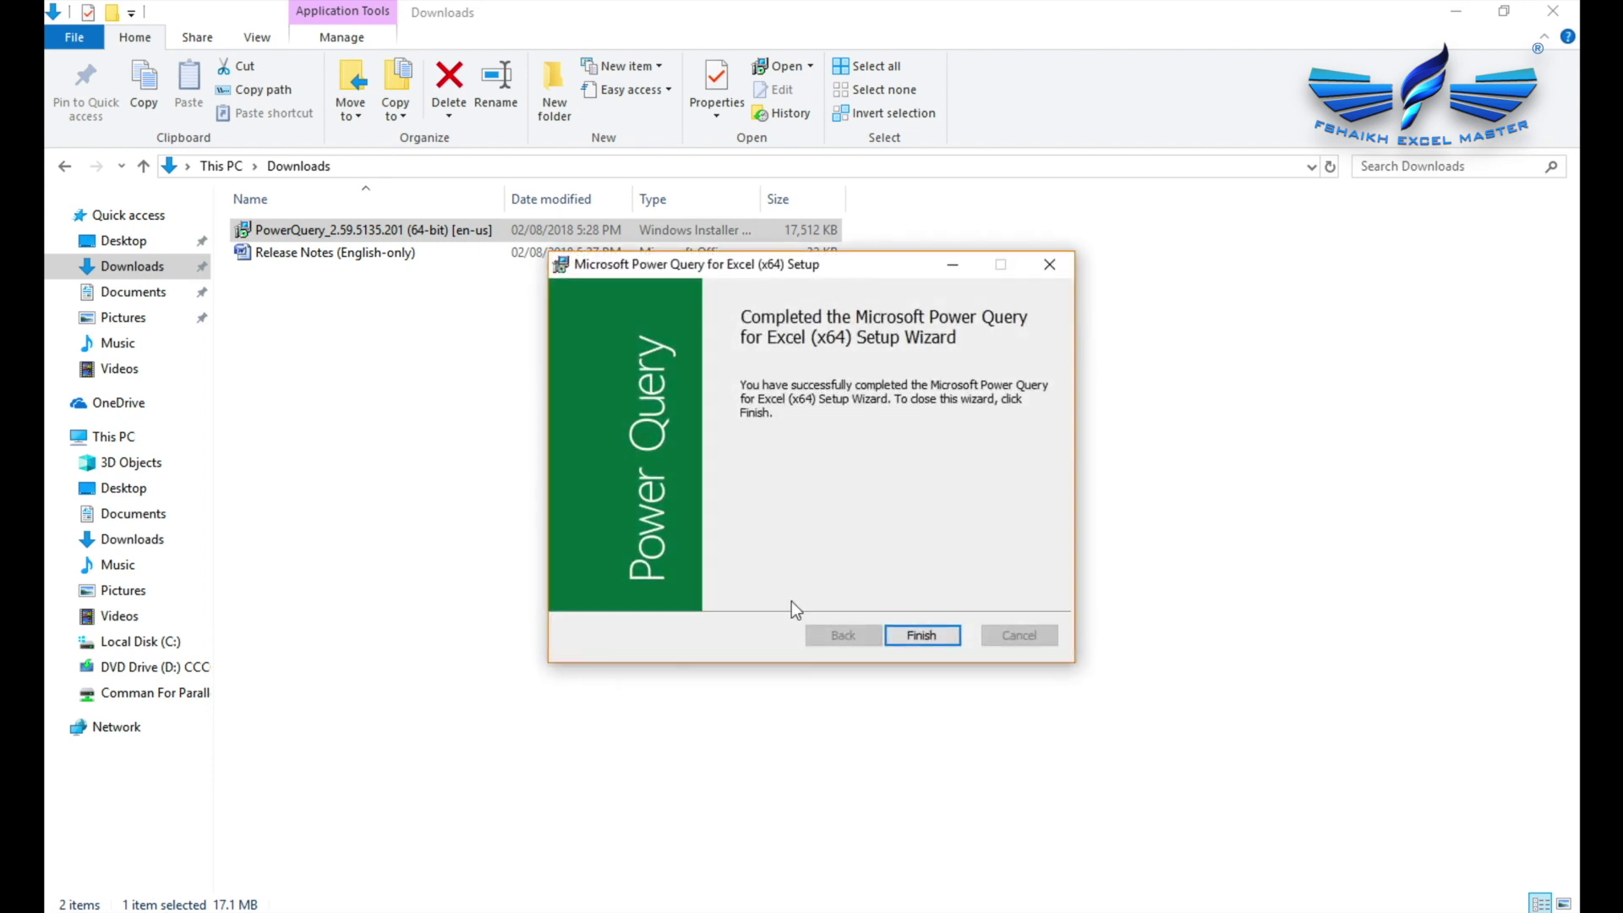
click(928, 645)
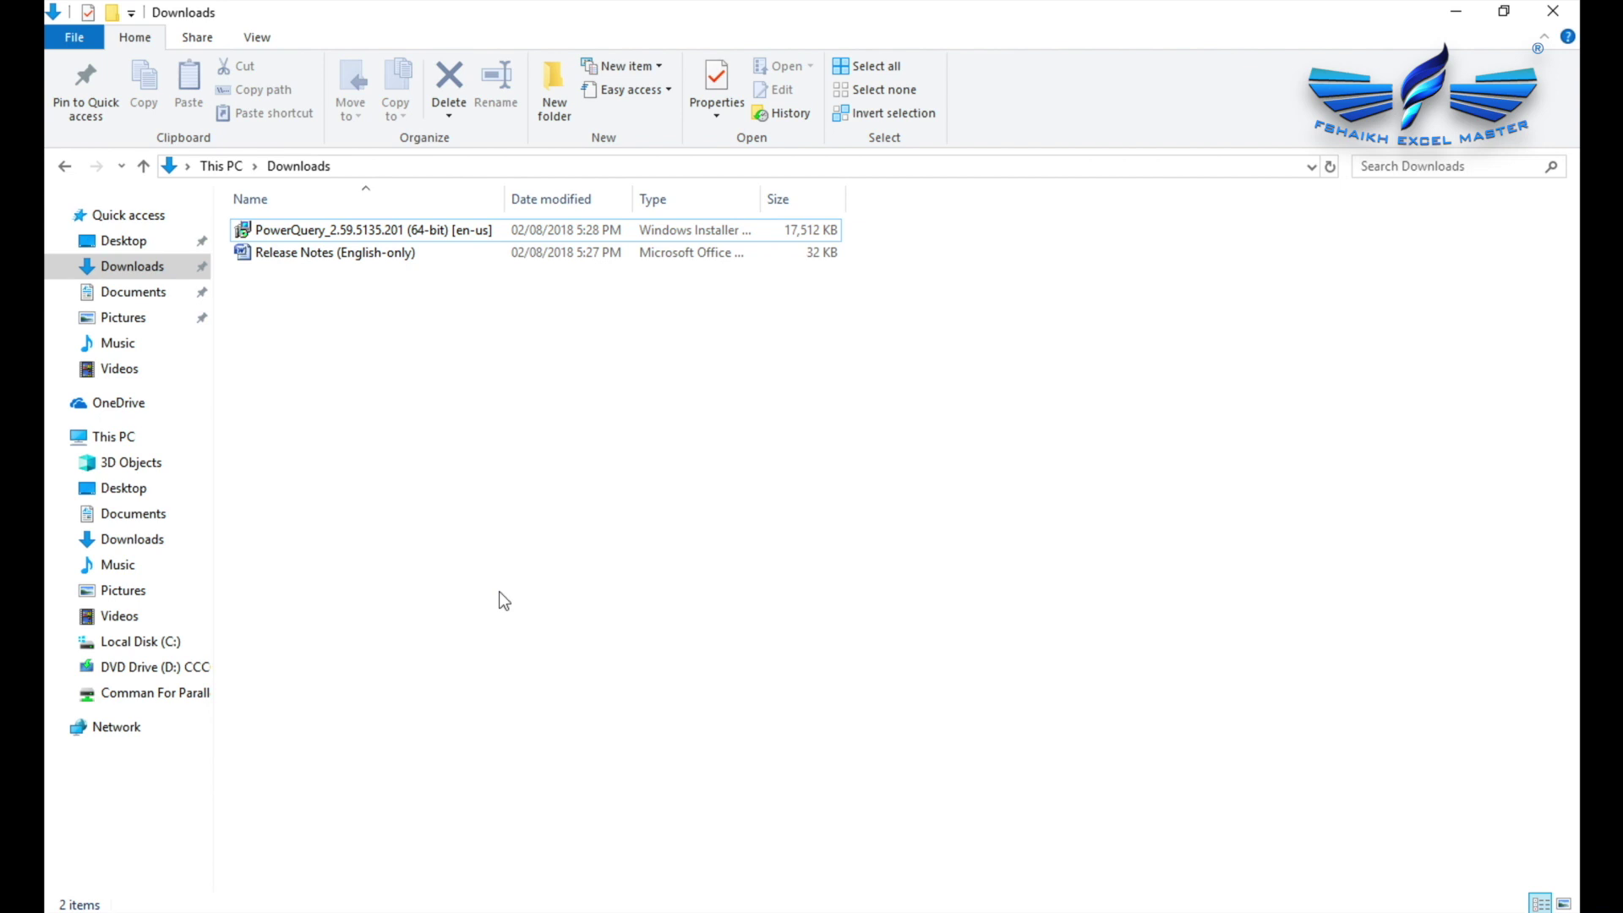
click(785, 906)
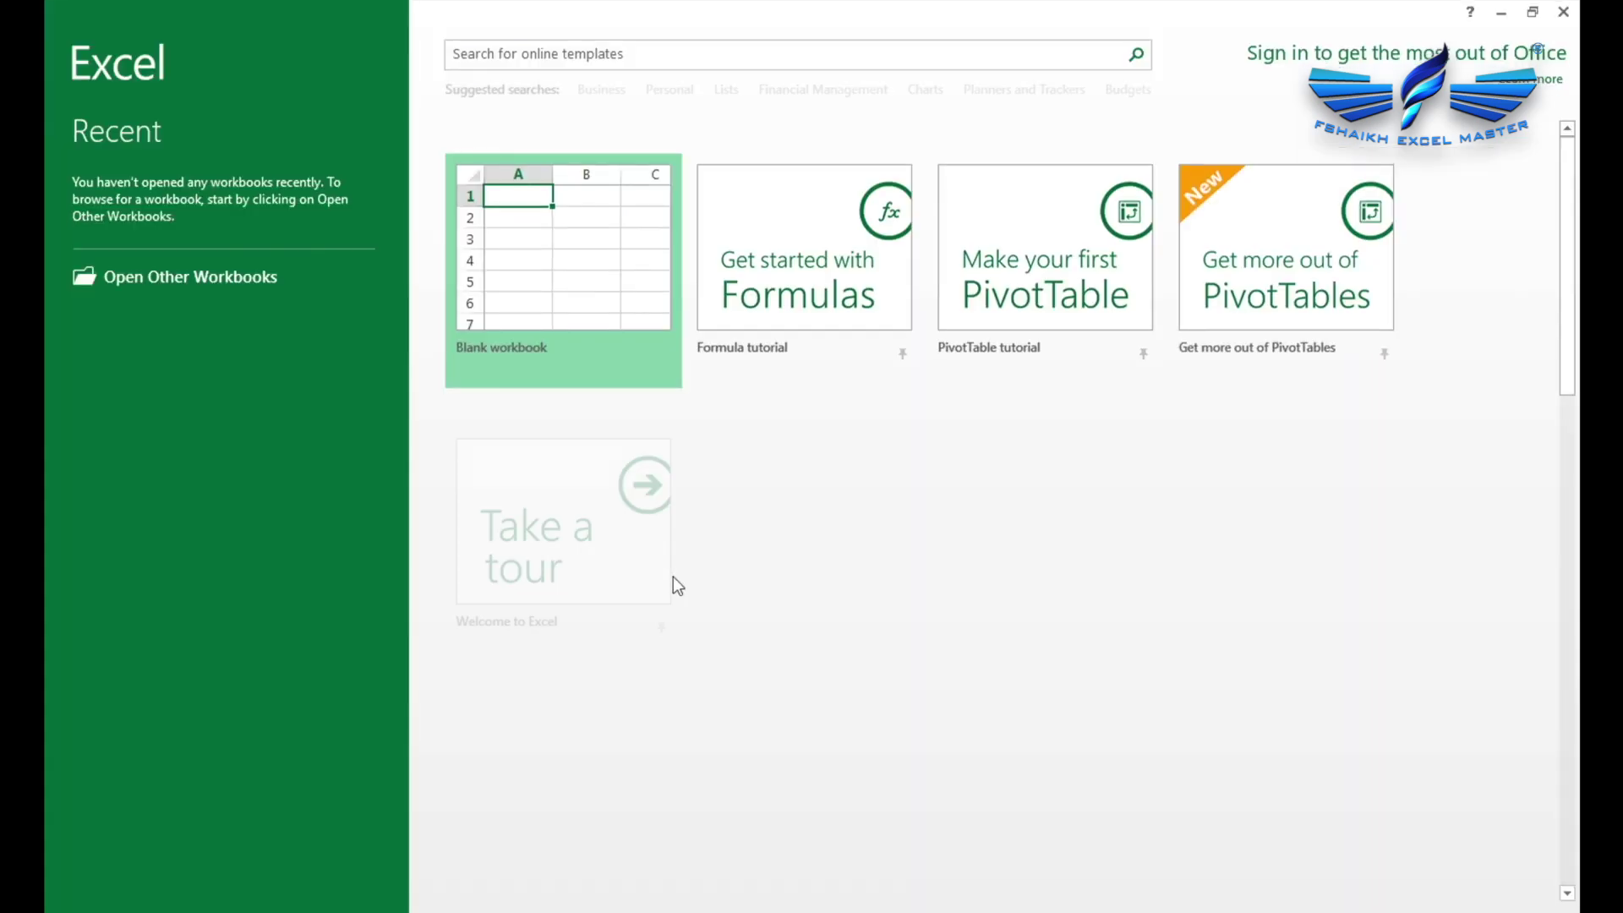
Step: In a blank workbook, keep Microsoft Power Query for Excel ticked in COM Add-ins and confirm
click(598, 296)
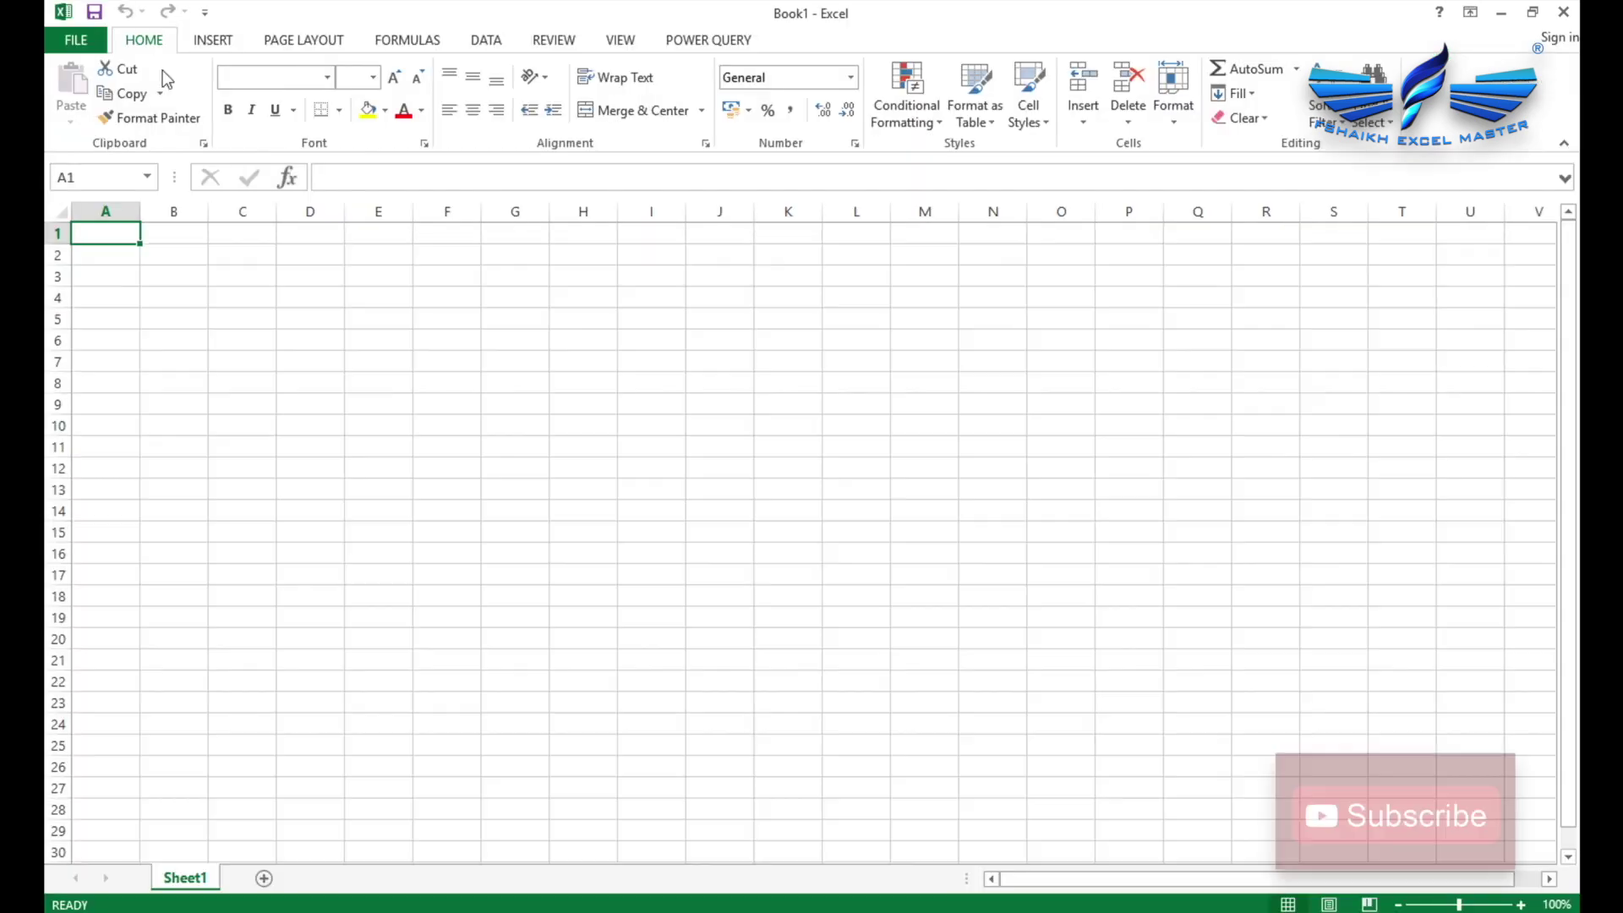
click(95, 40)
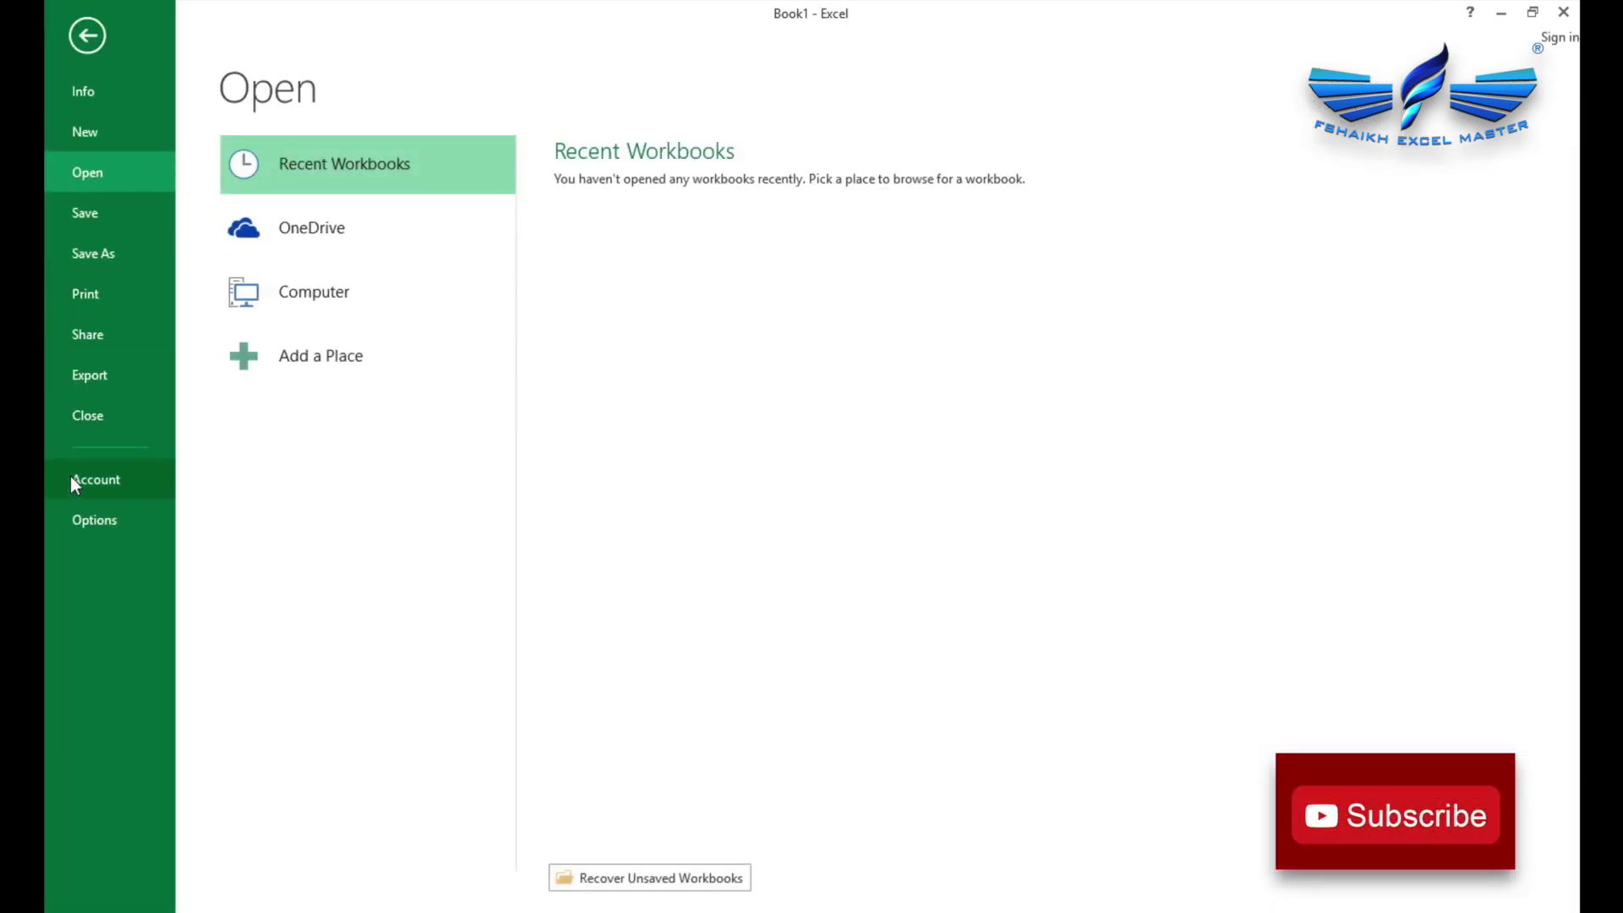
click(80, 514)
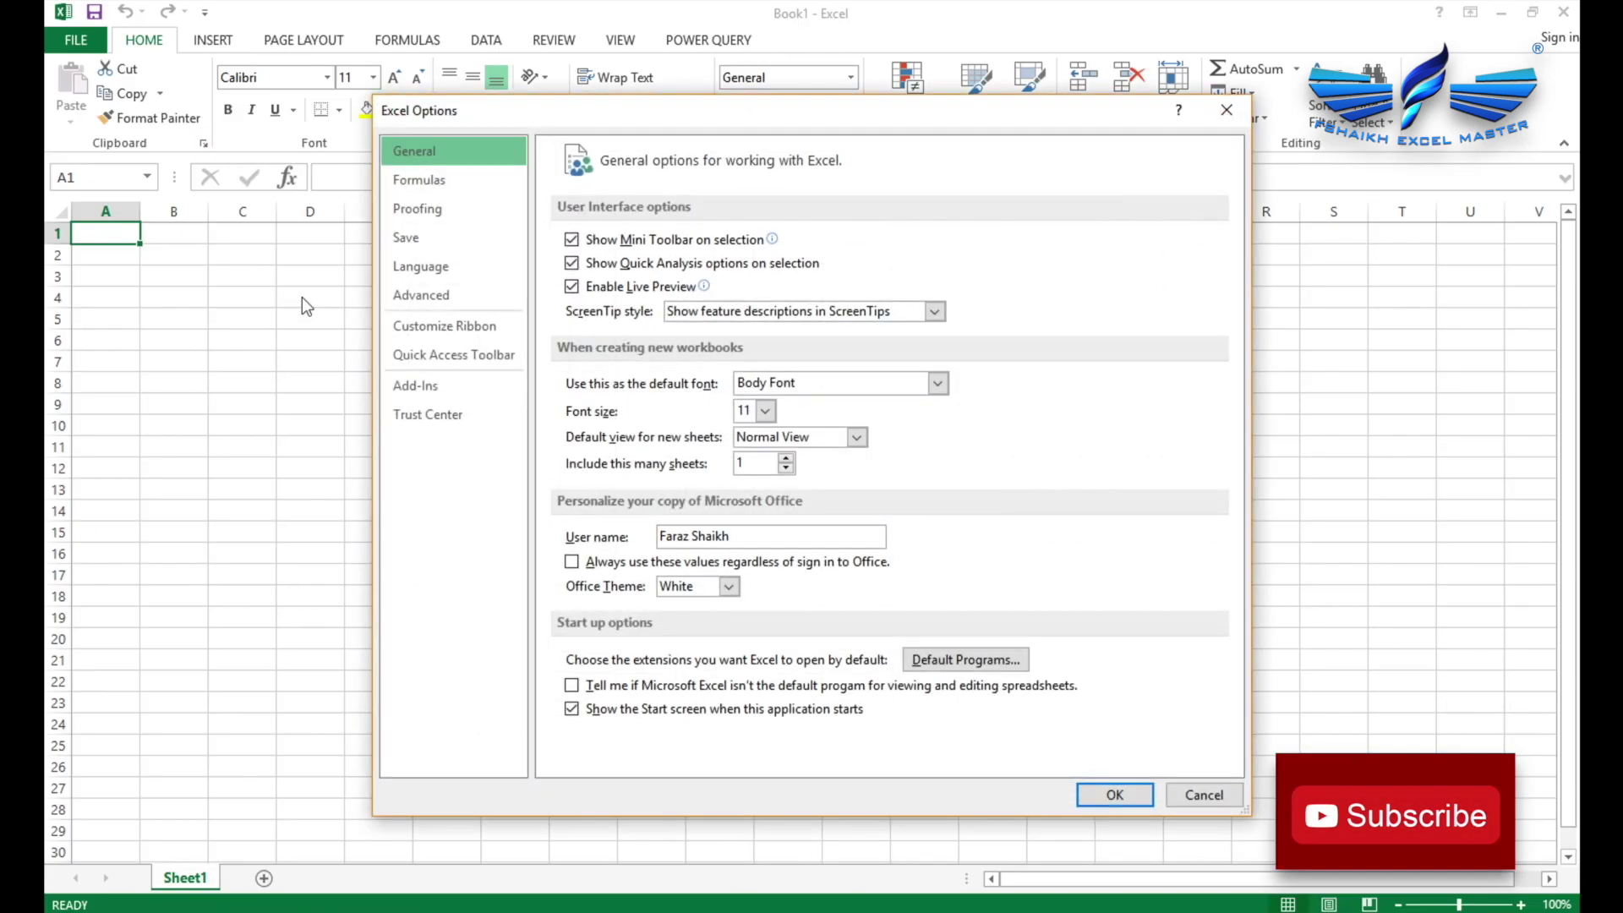
click(427, 388)
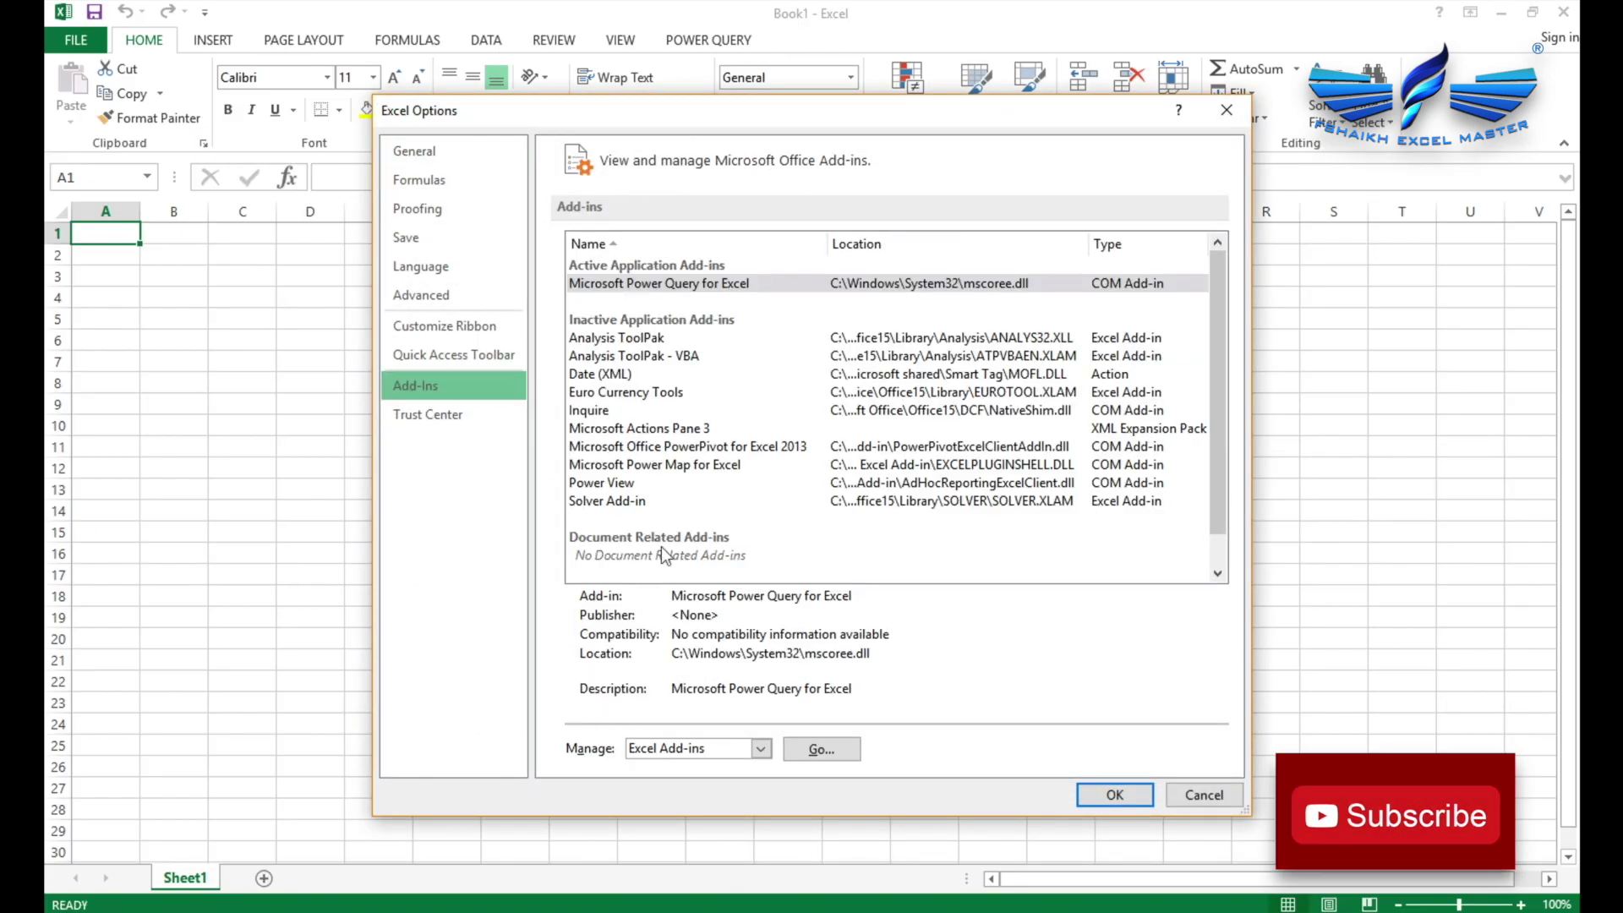
click(761, 748)
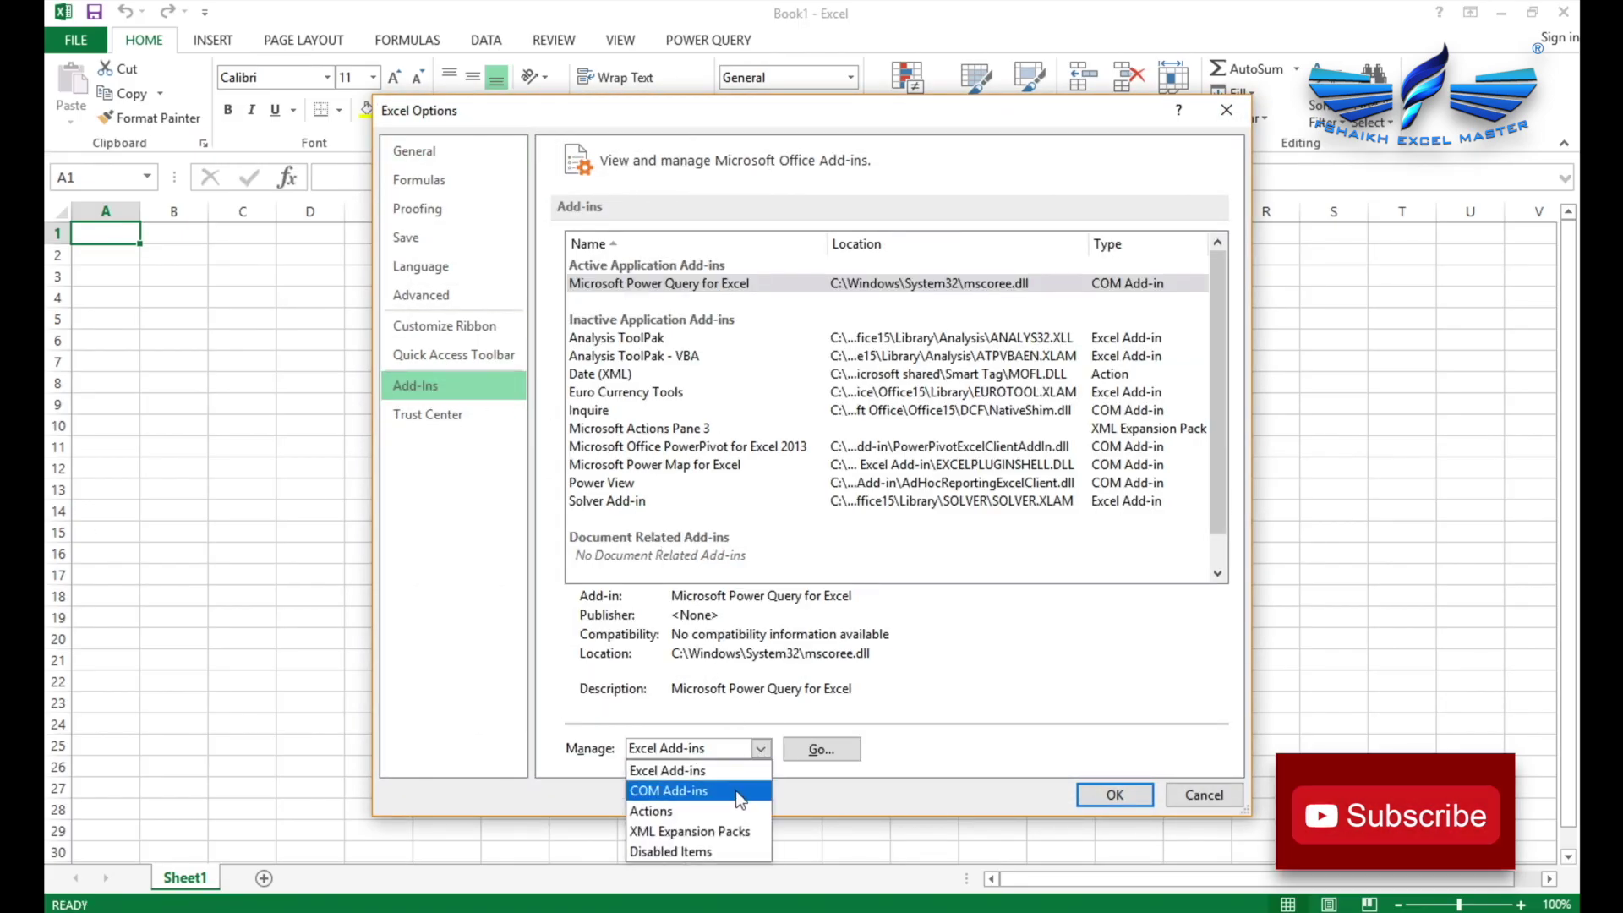
click(734, 789)
click(820, 755)
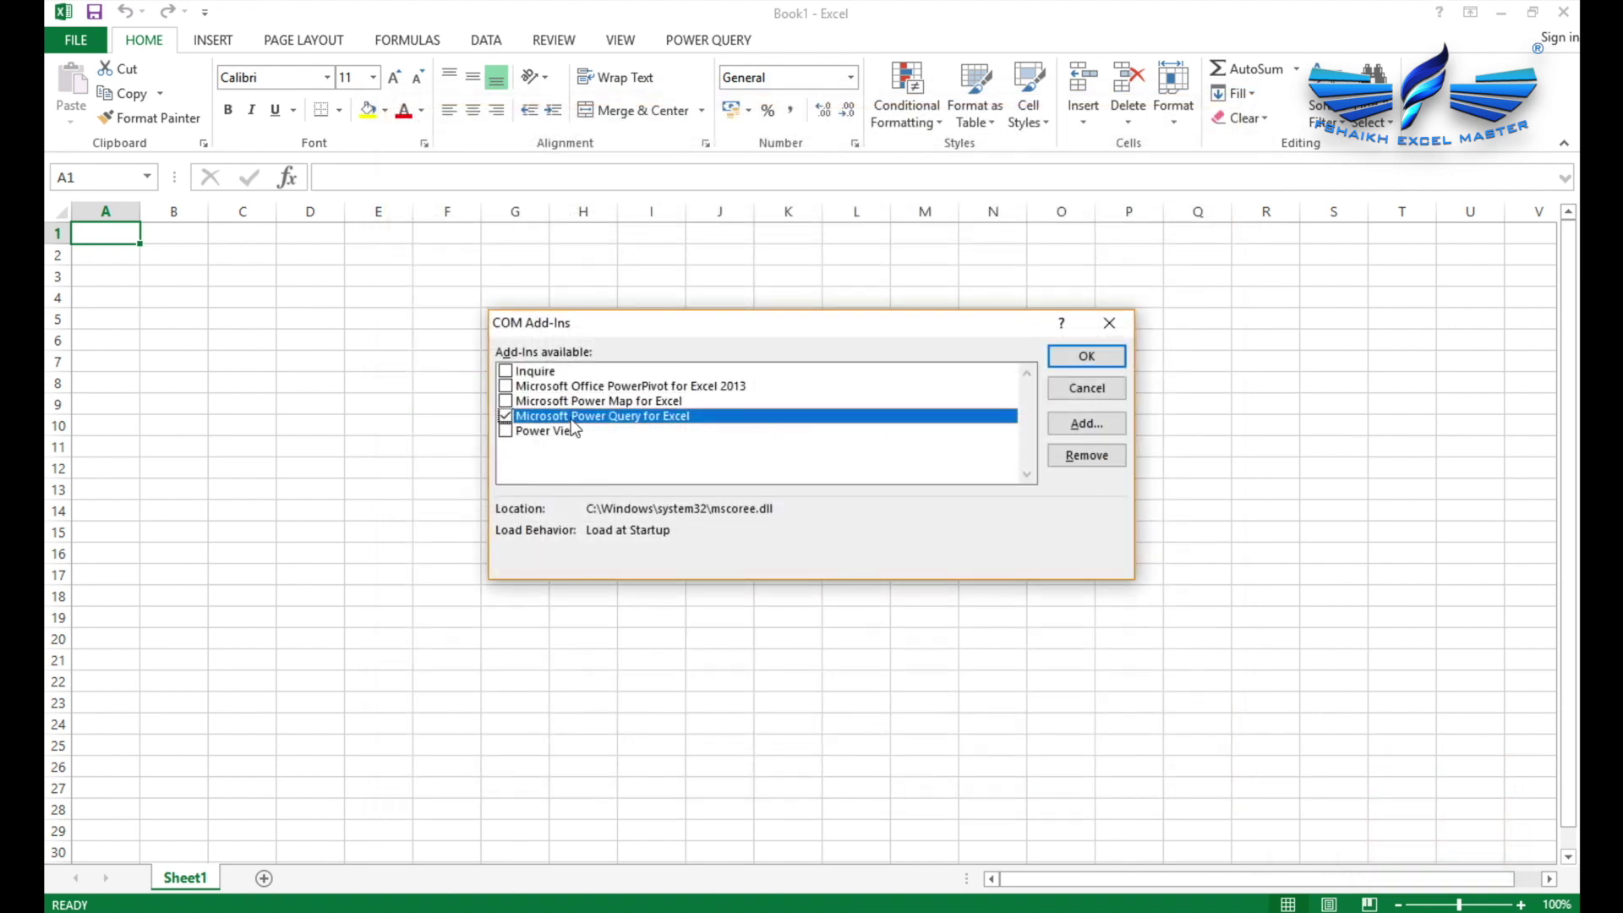
click(1106, 364)
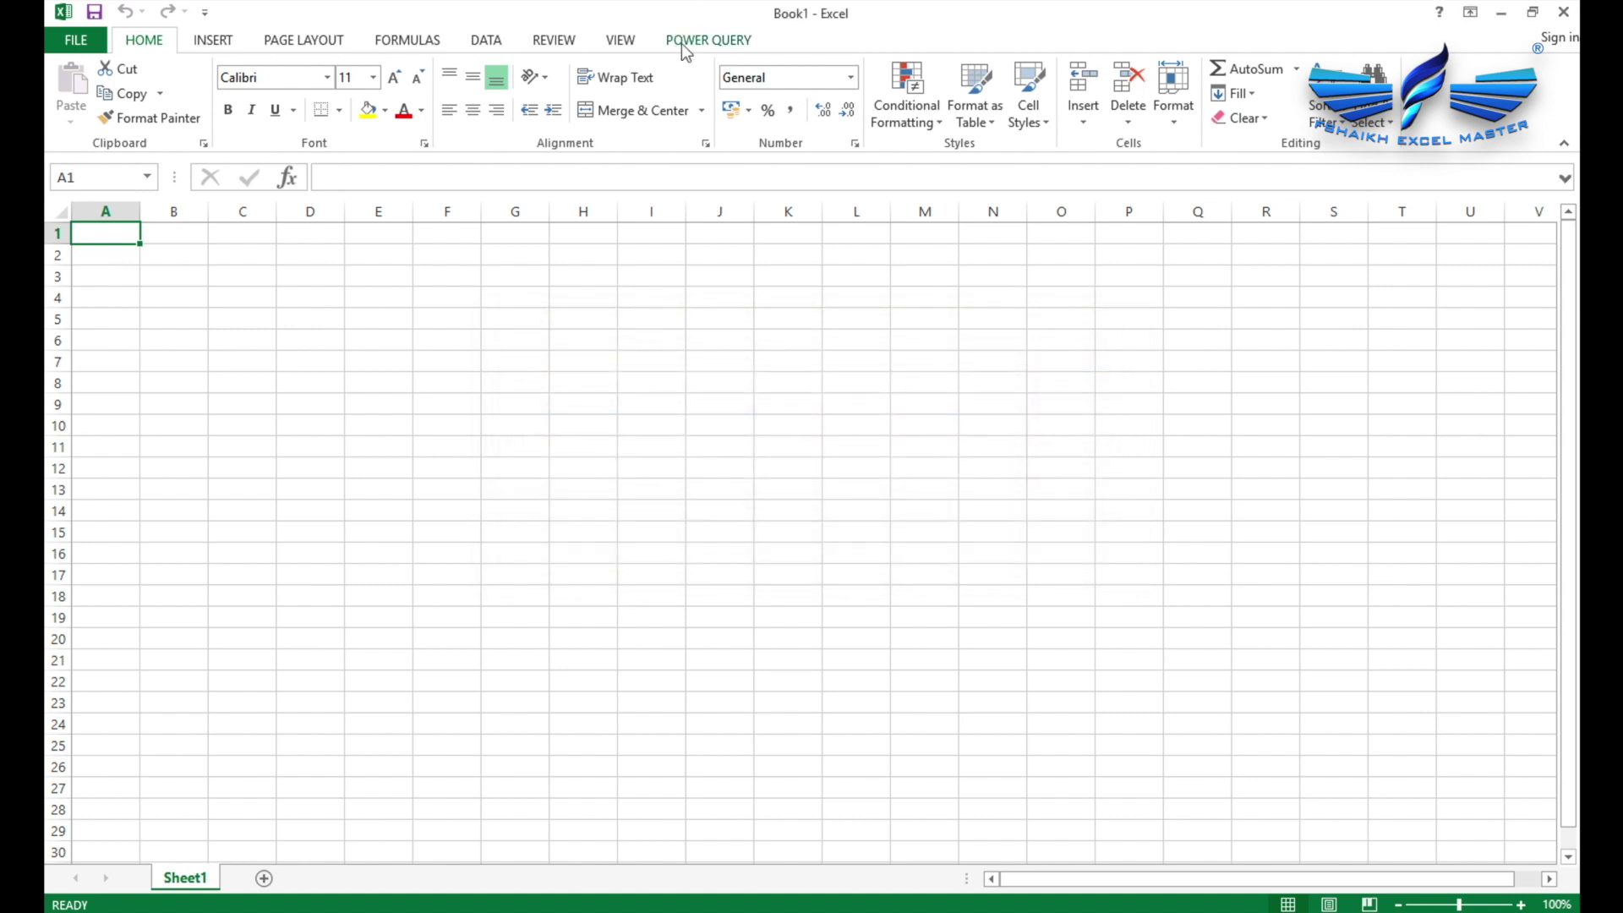
Step: Switch between the POWER QUERY and HOME tabs to review the new commands, then open FILE
click(707, 42)
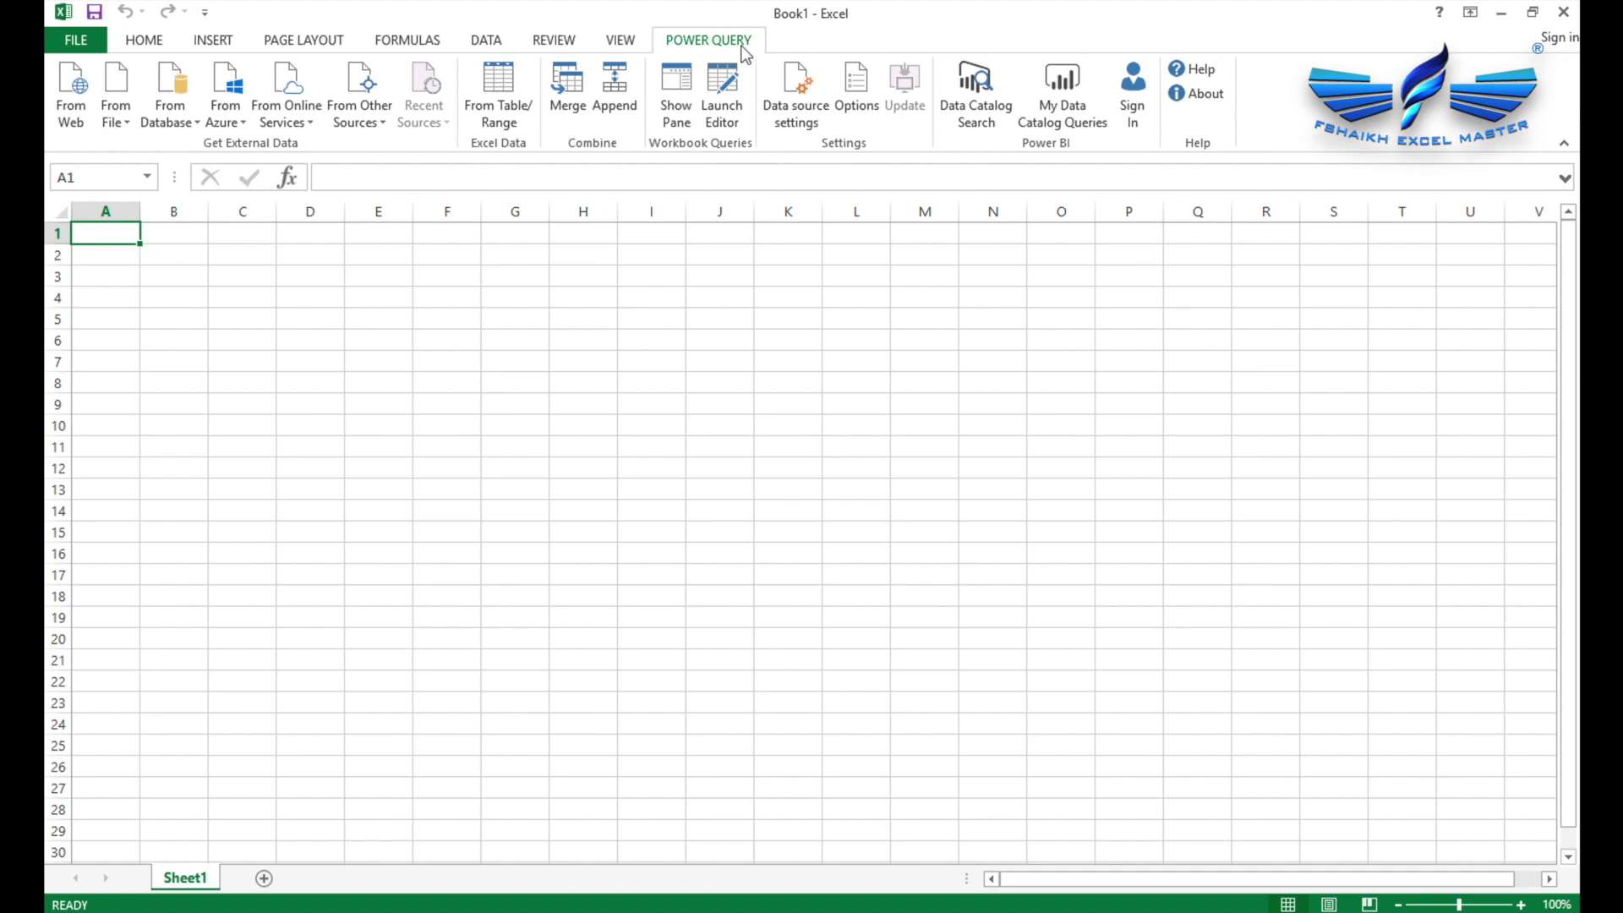
click(144, 40)
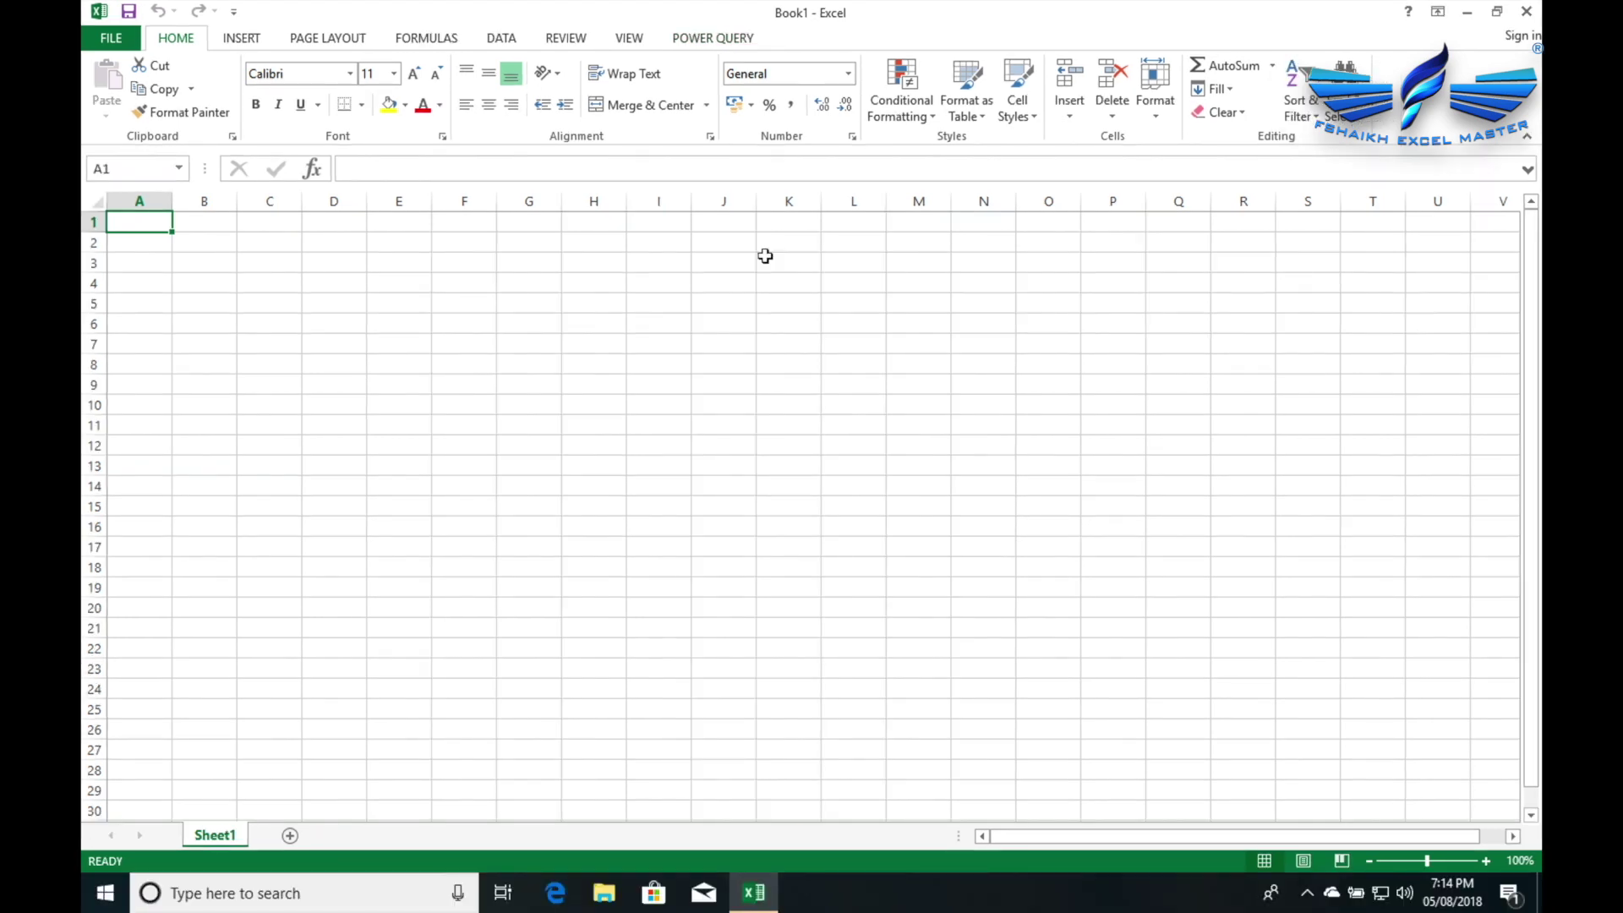
click(708, 42)
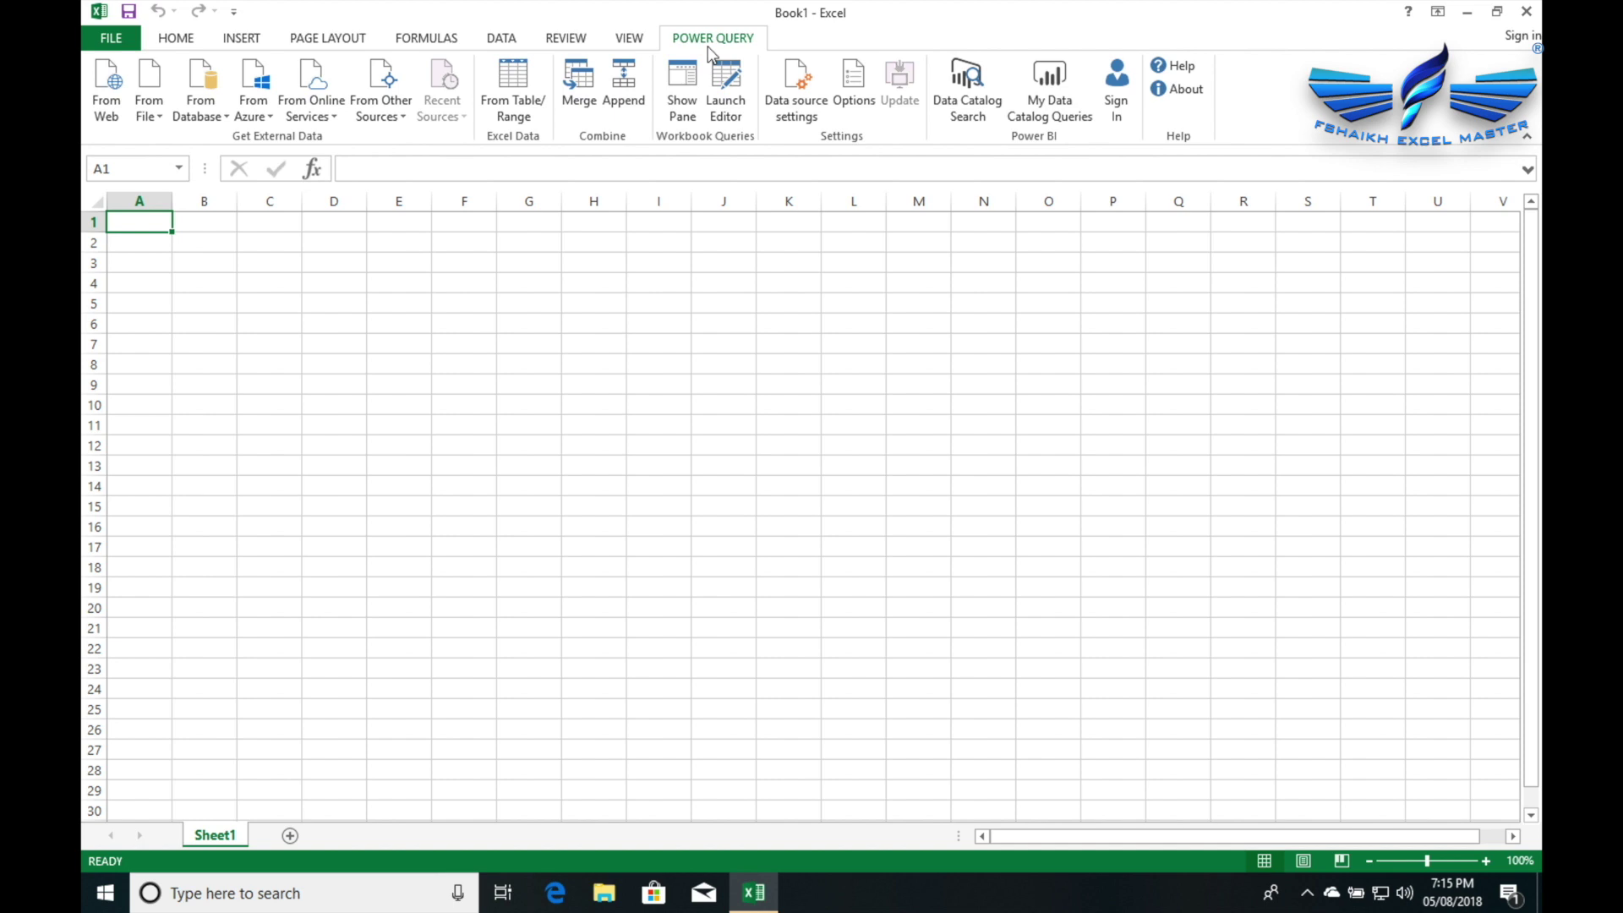
click(110, 38)
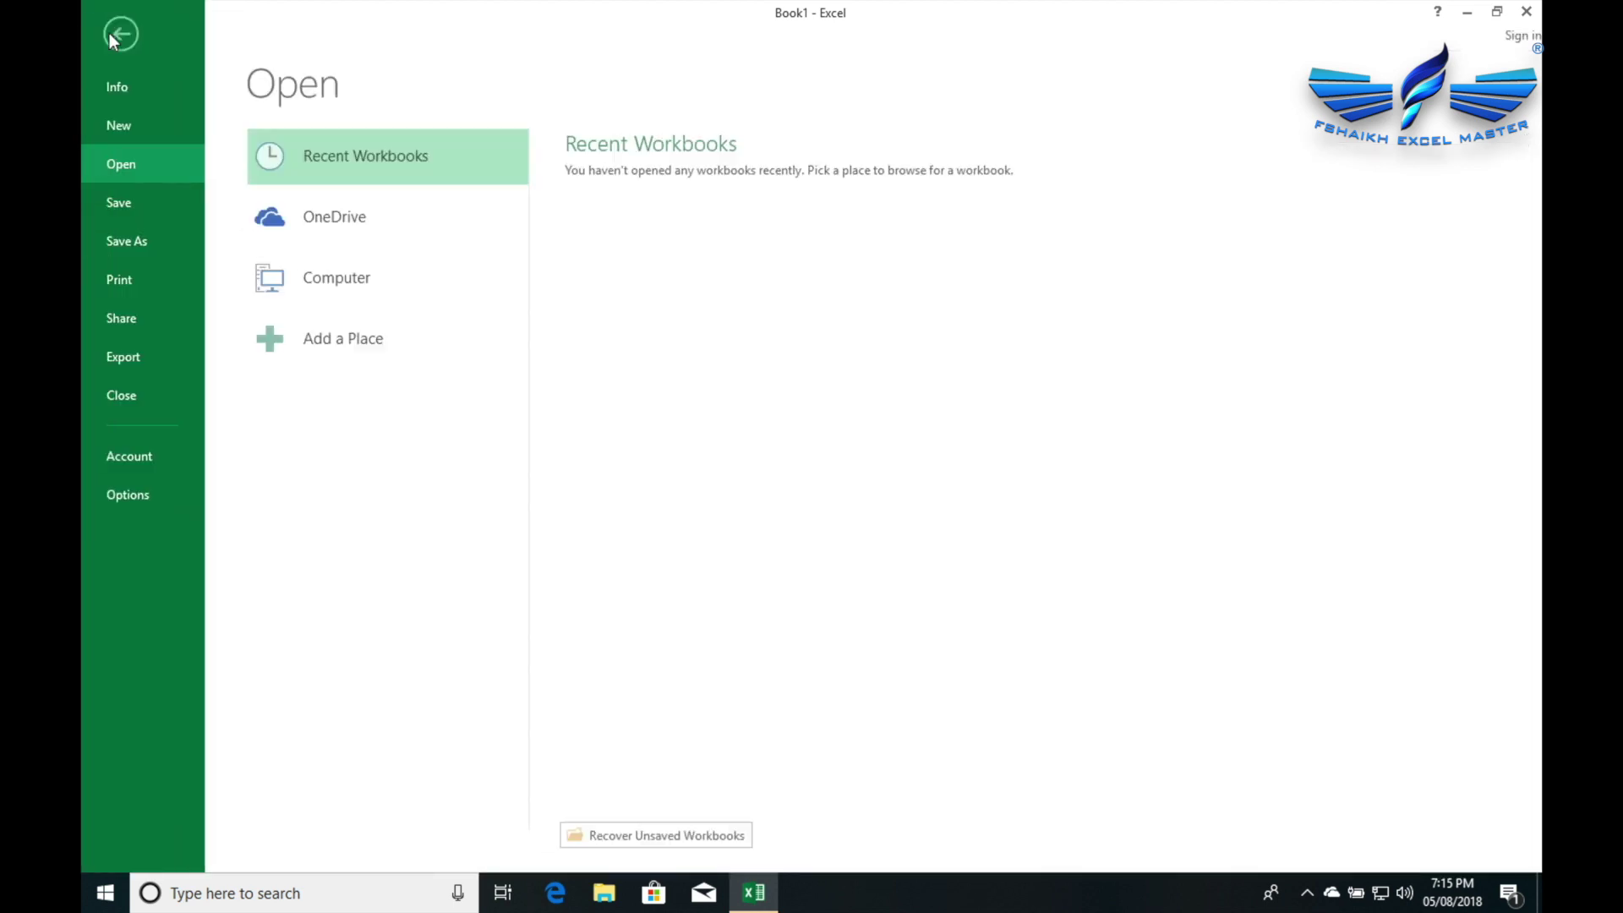
Step: Verify in Options > COM Add-ins that Microsoft Power Query for Excel remains enabled
click(127, 487)
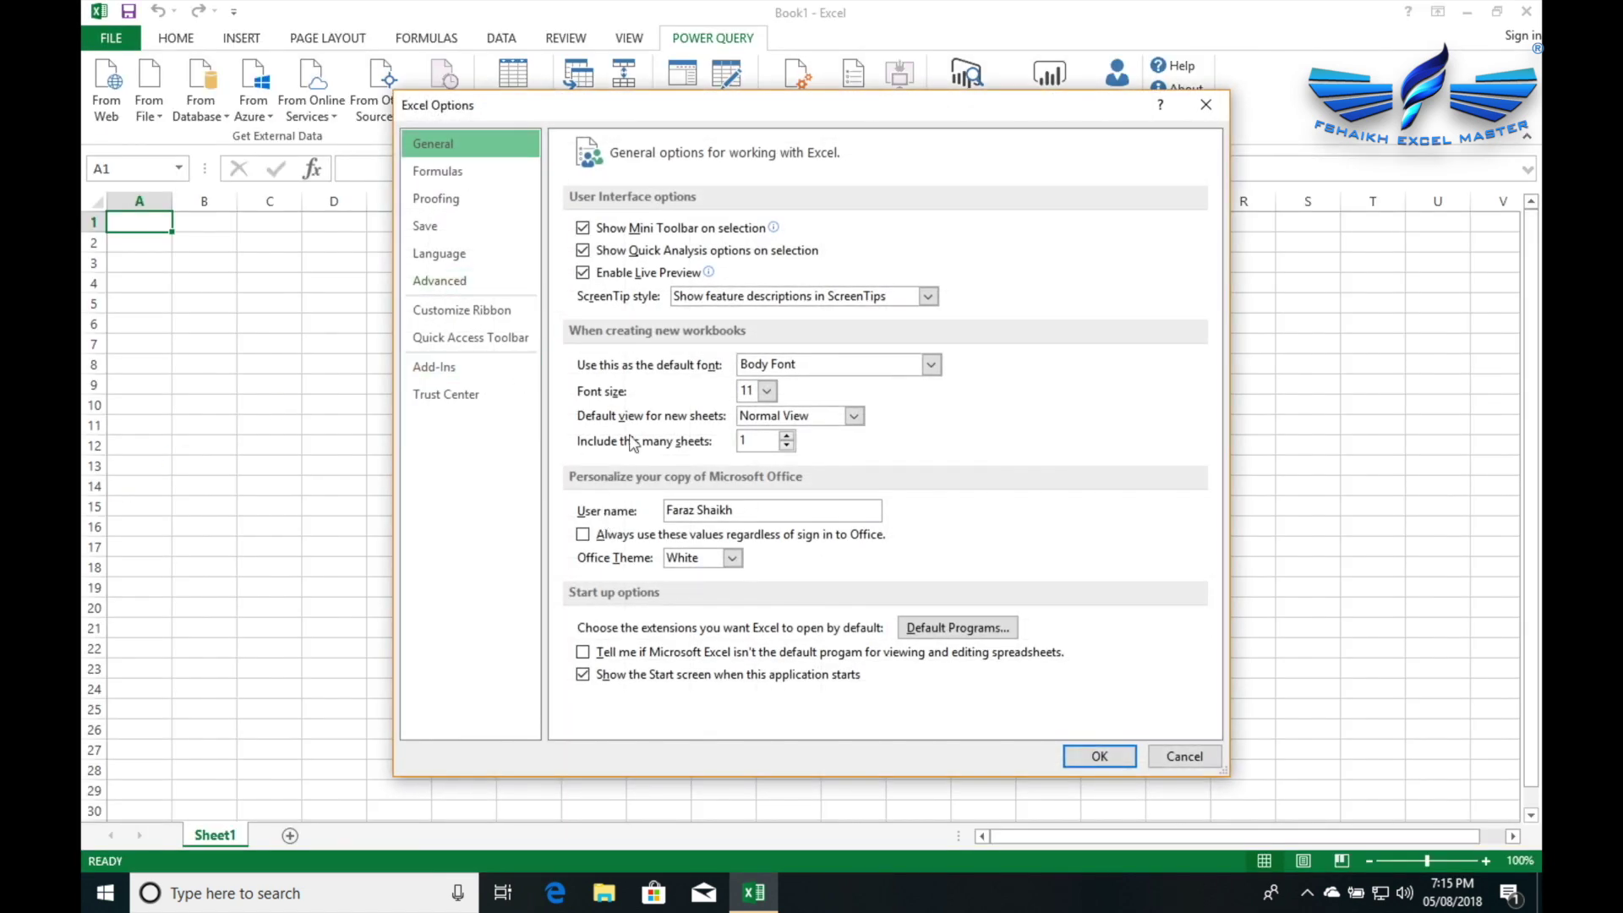
click(460, 370)
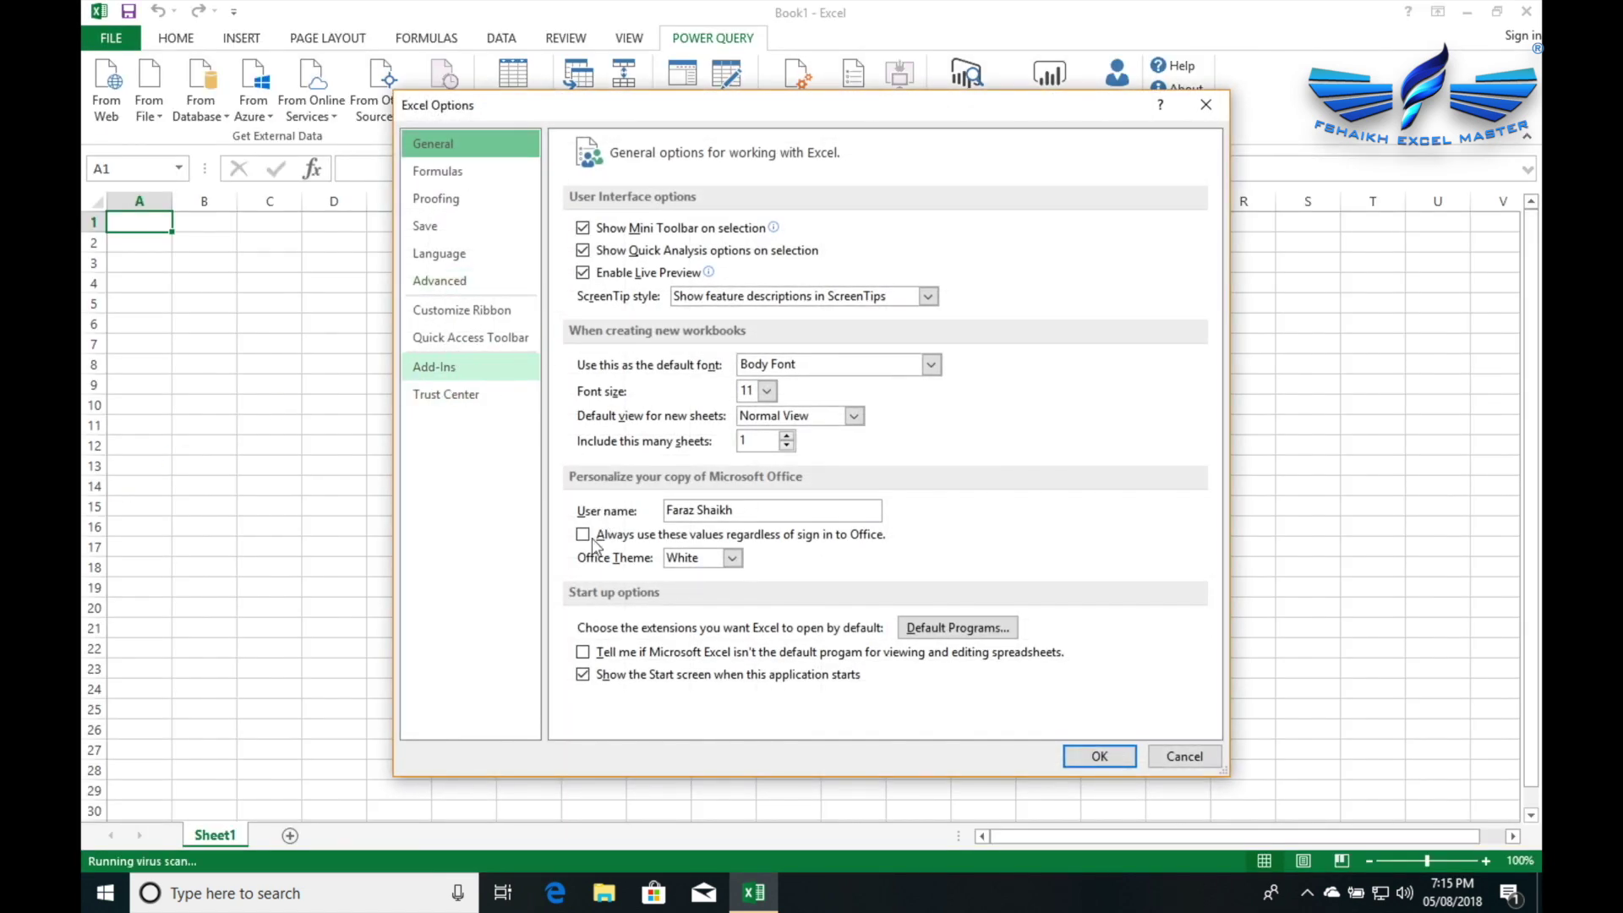
click(761, 712)
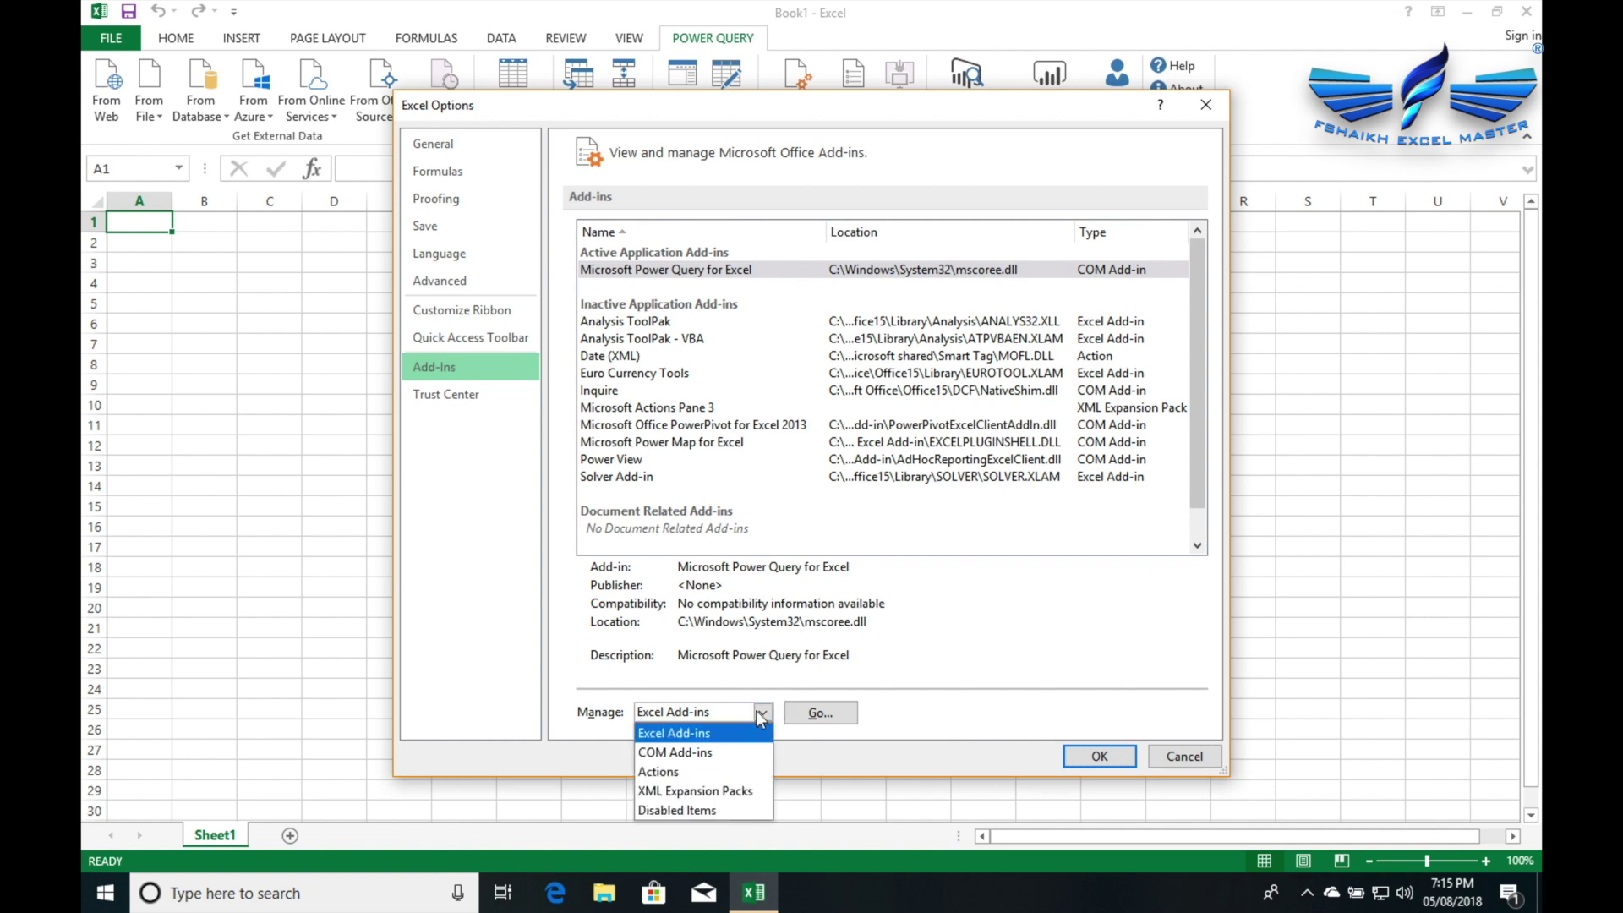
click(742, 747)
click(817, 713)
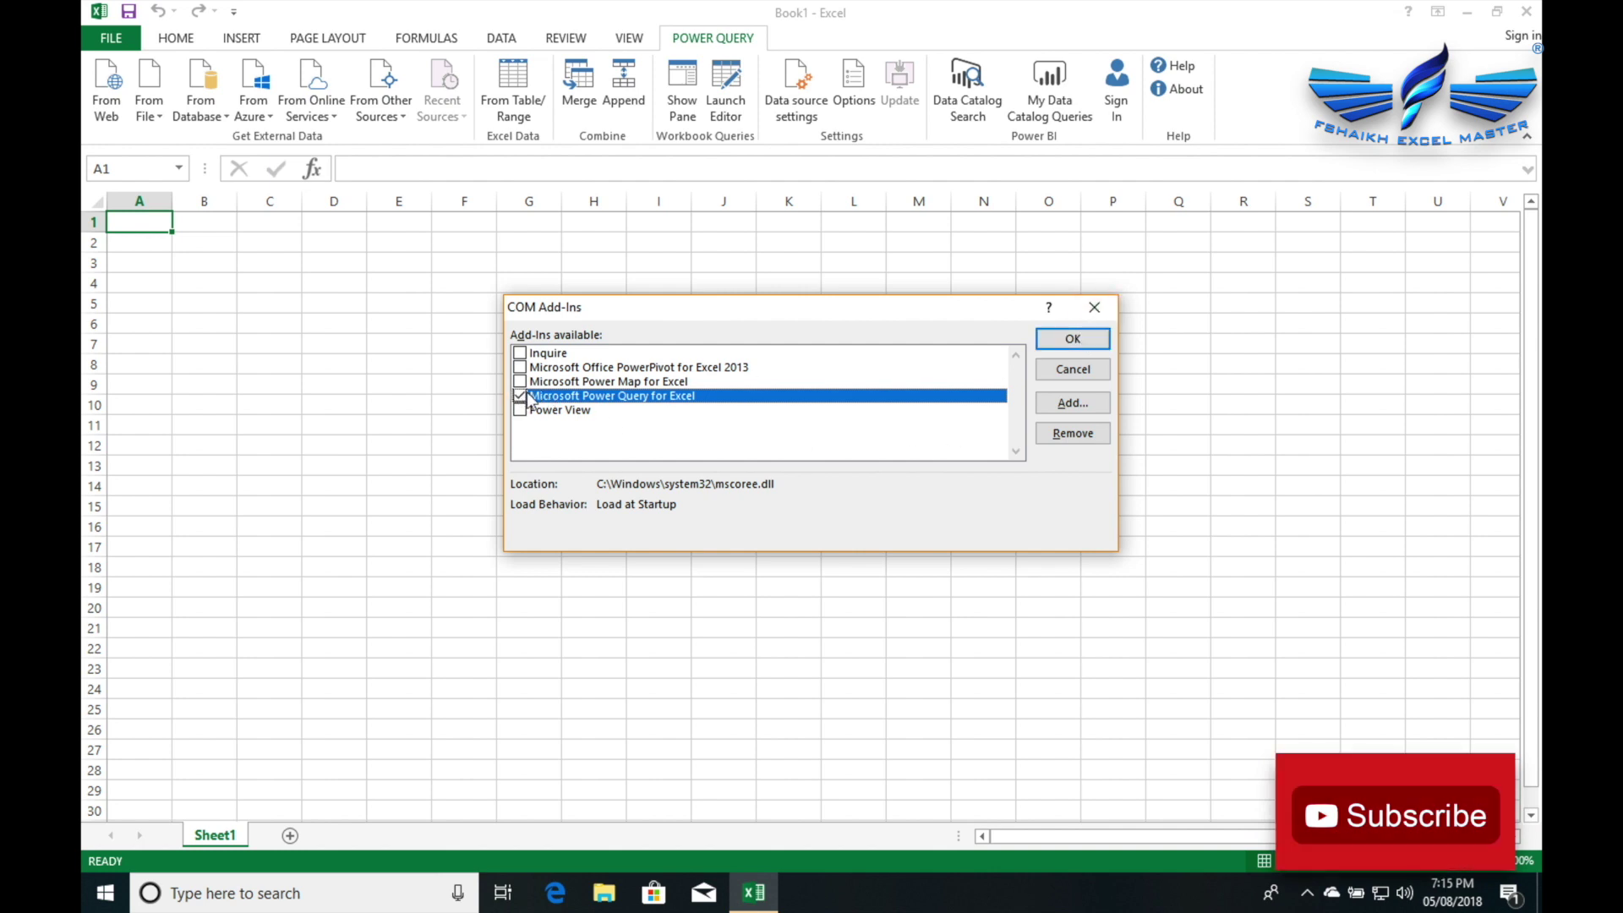
click(1095, 307)
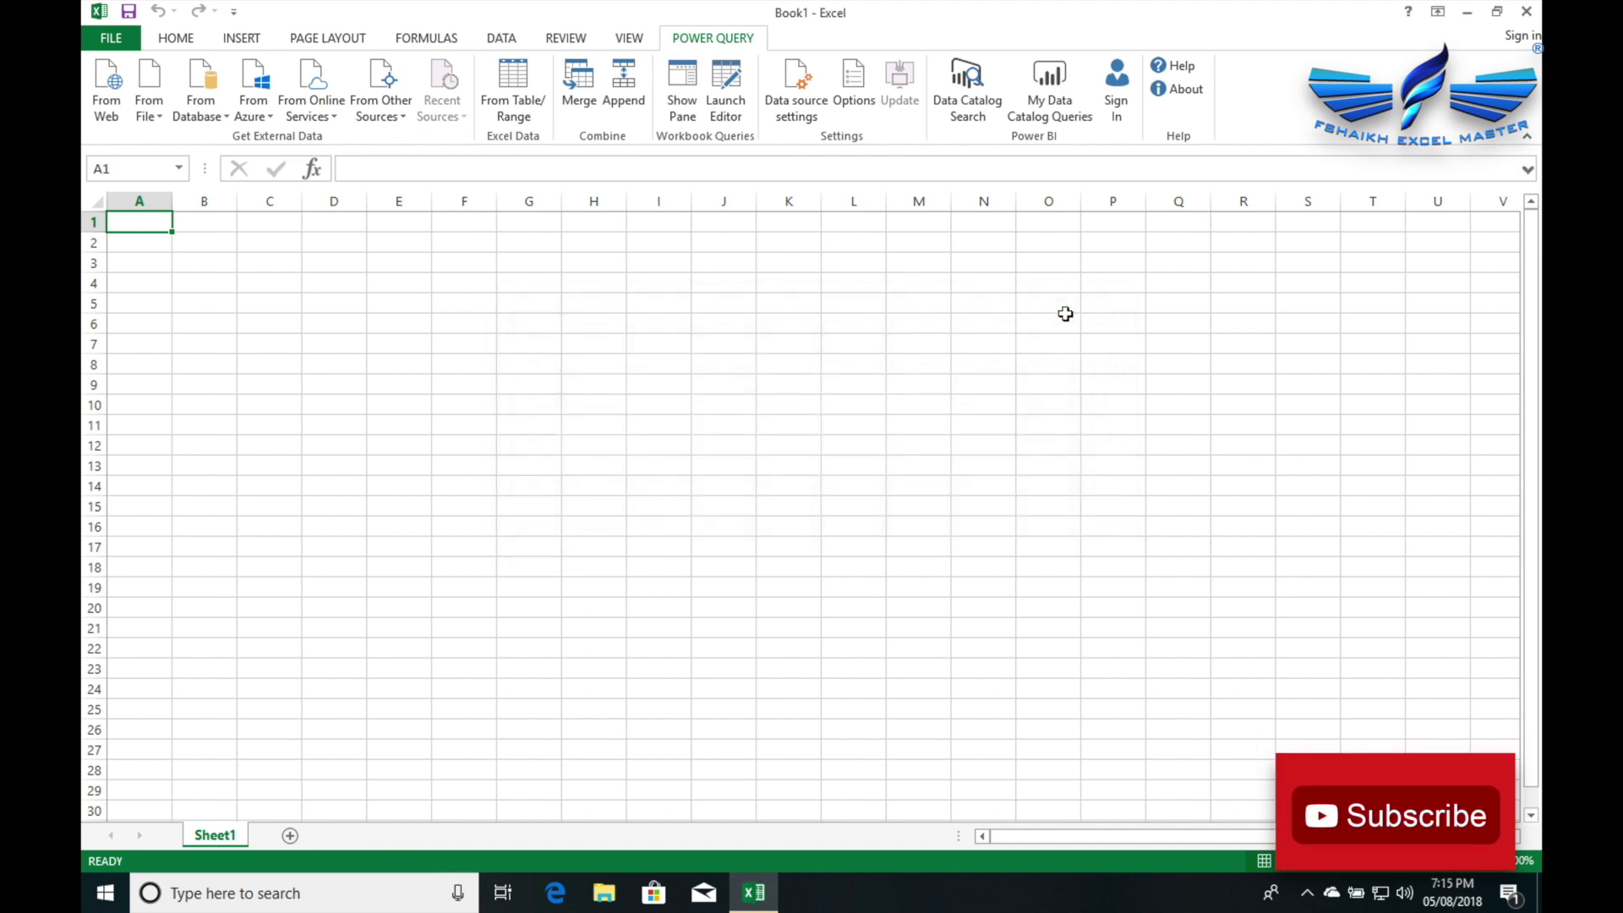
right_click(746, 46)
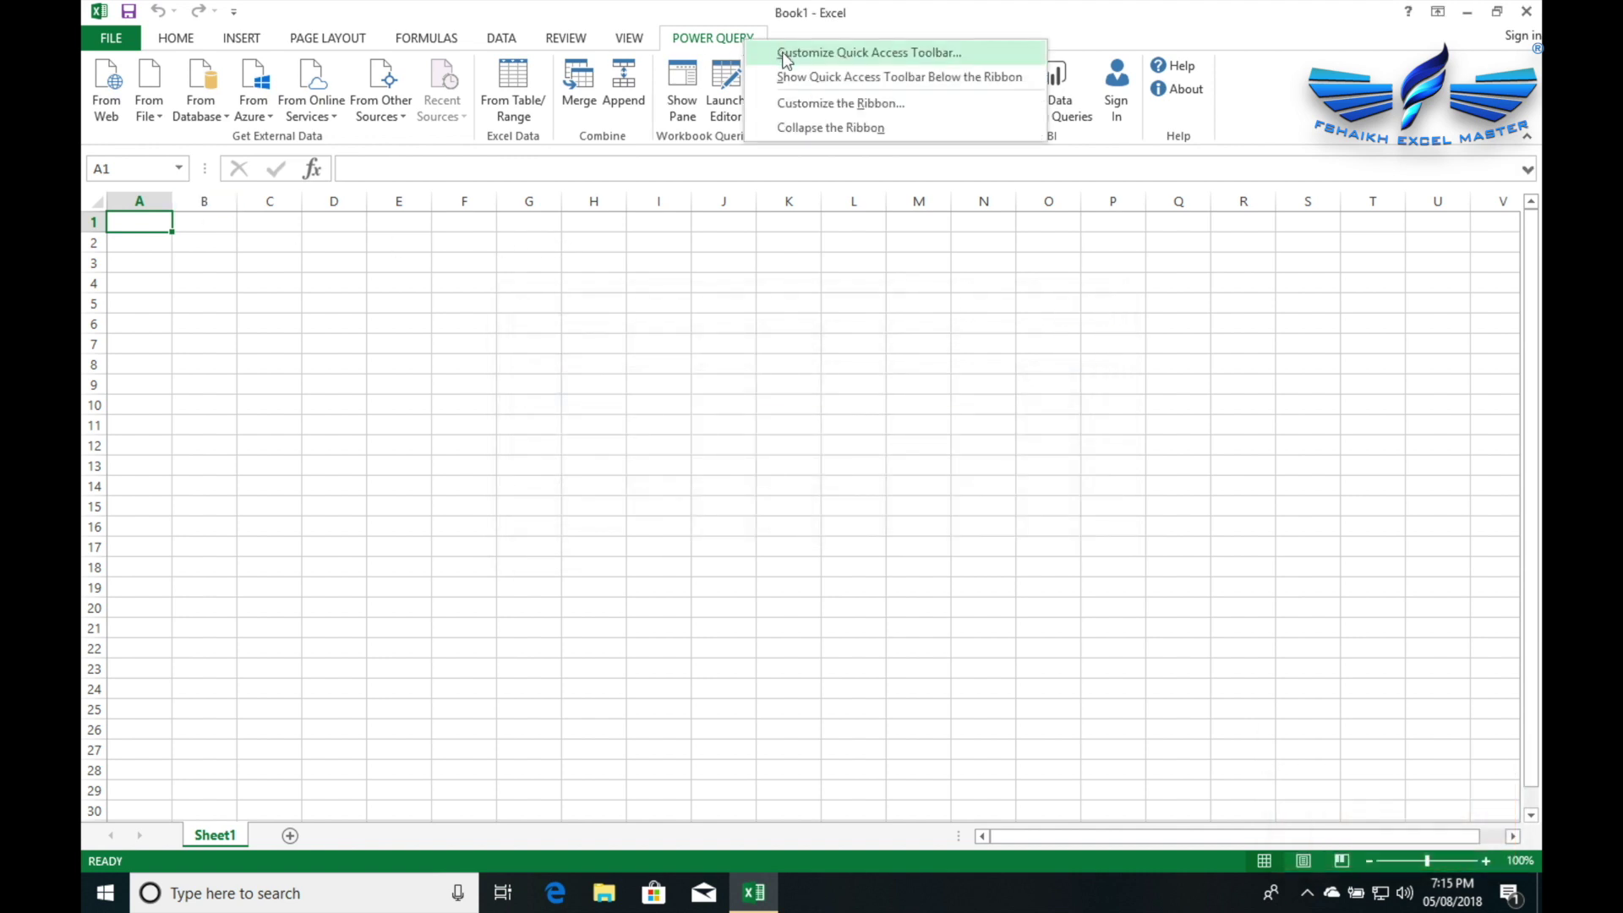
click(799, 105)
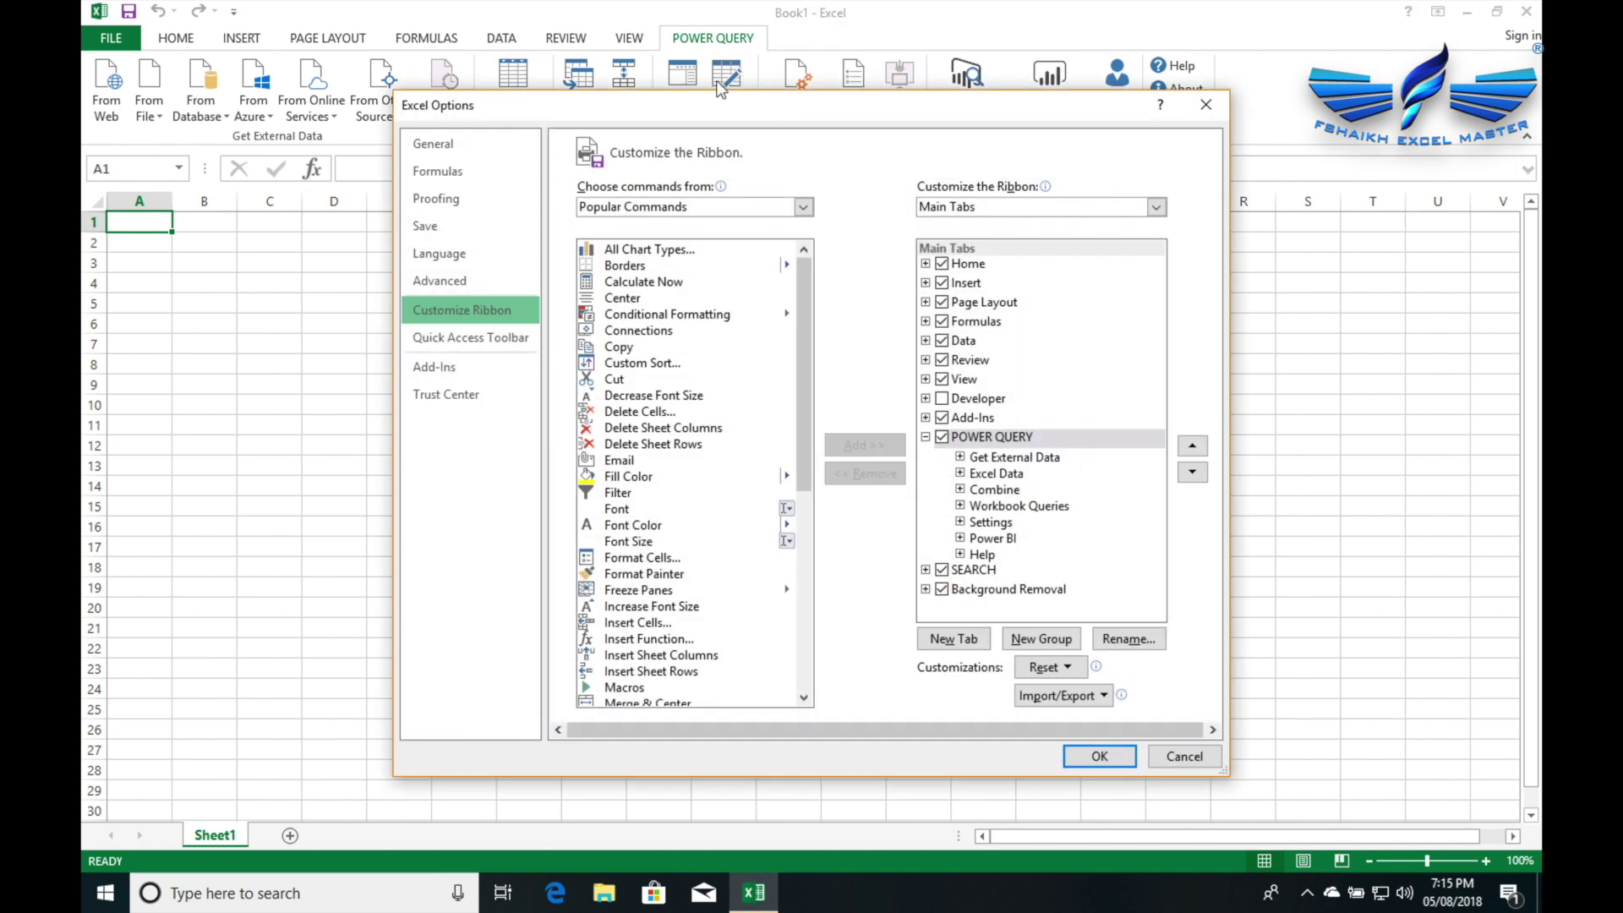
click(1207, 105)
right_click(721, 48)
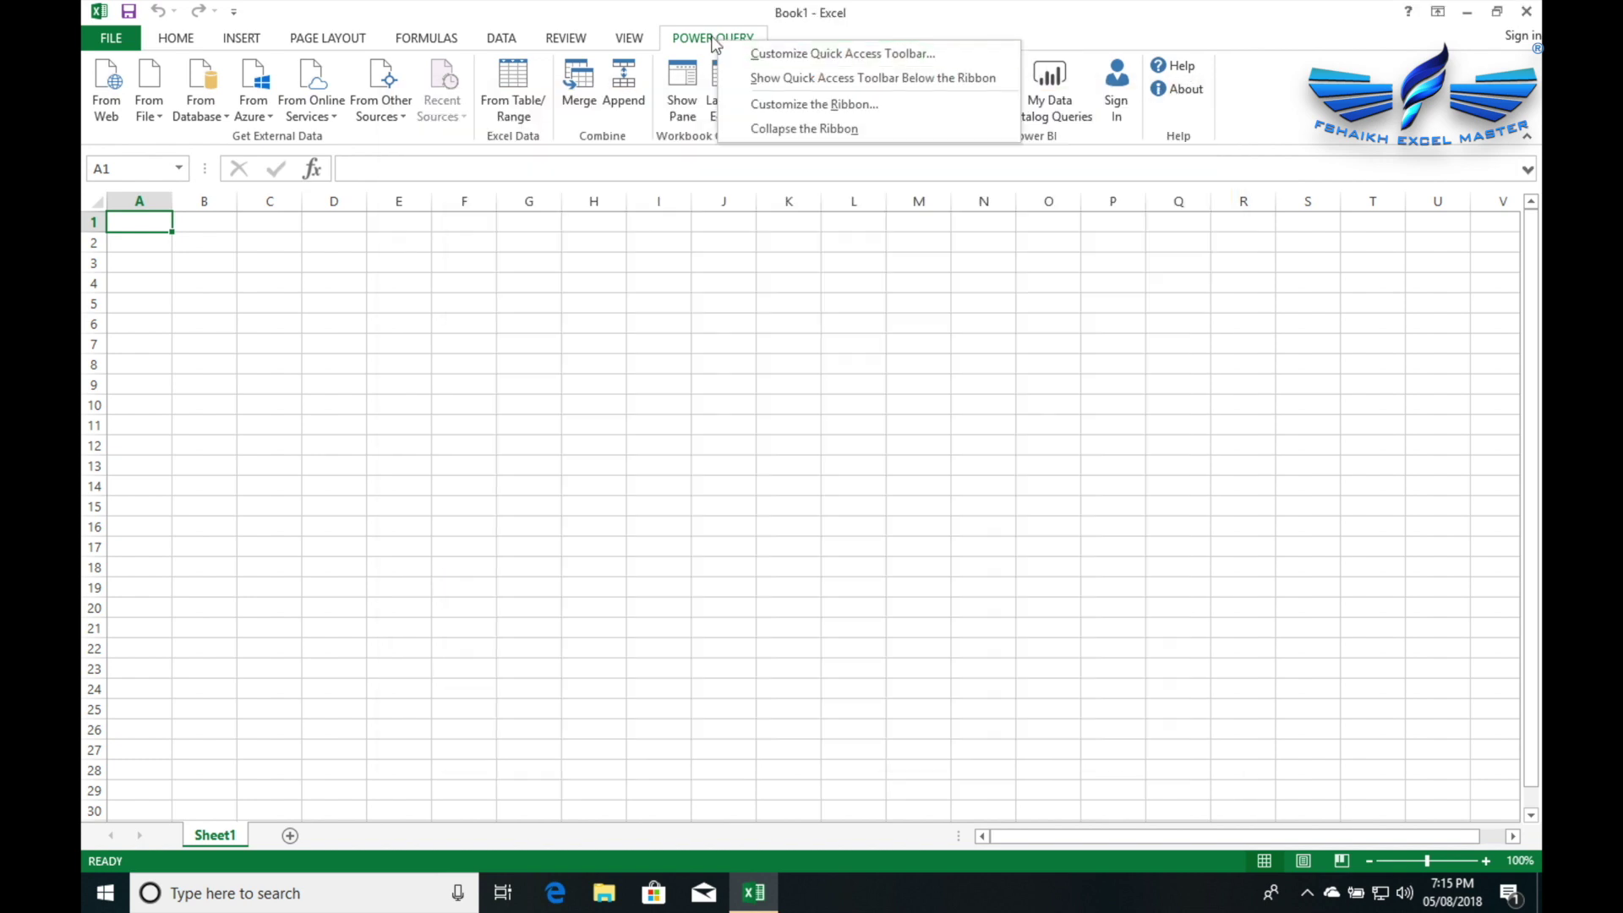
click(786, 105)
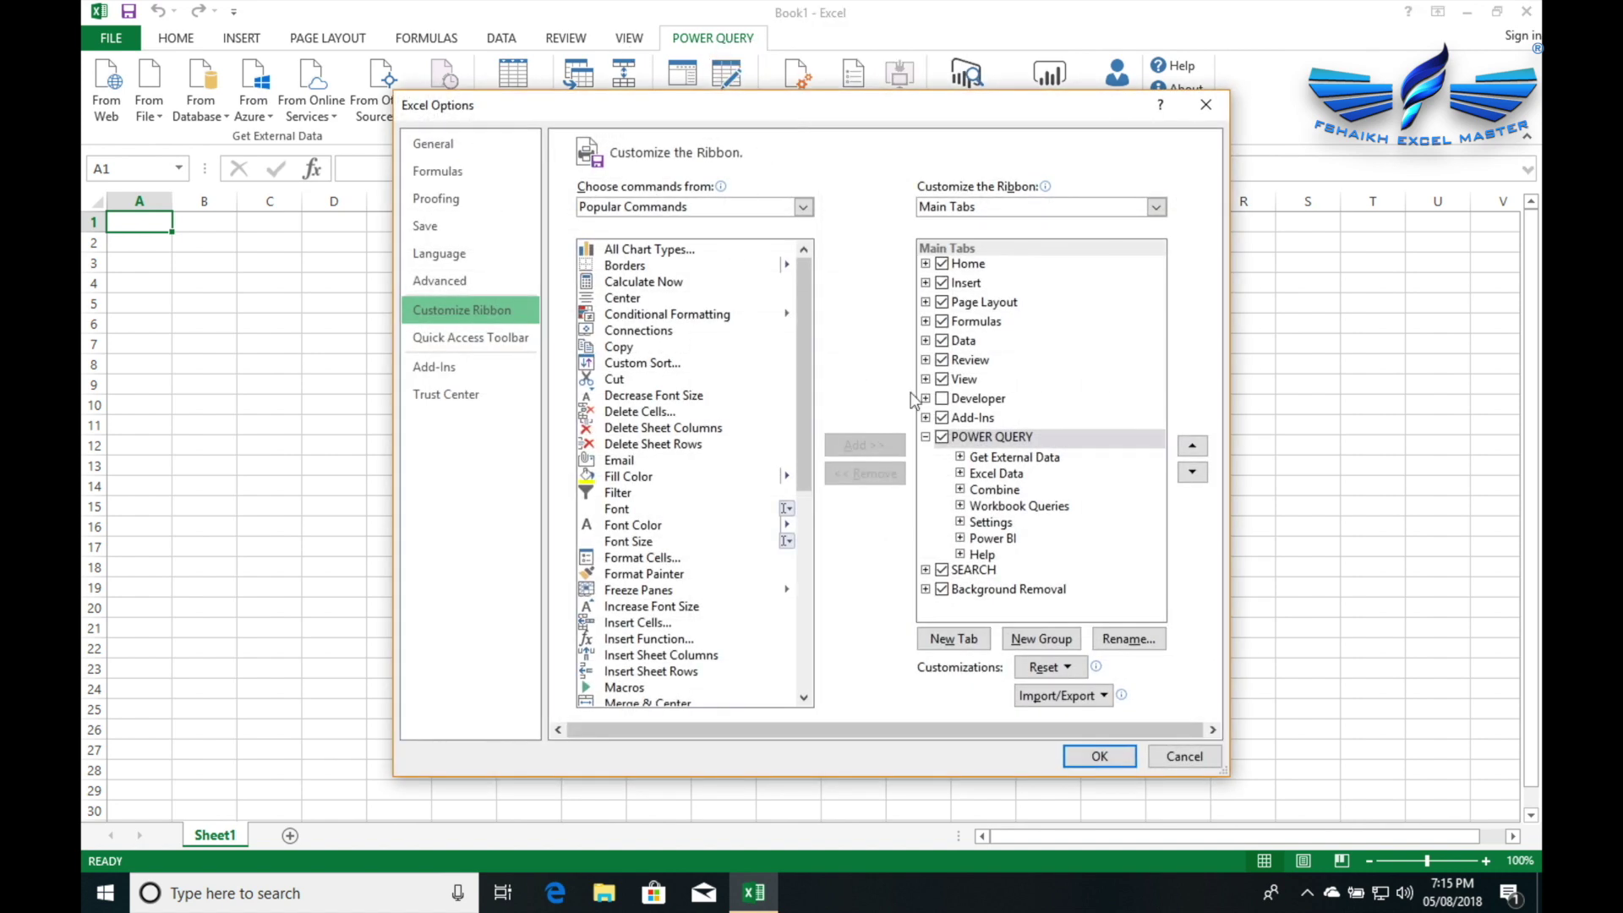
click(945, 436)
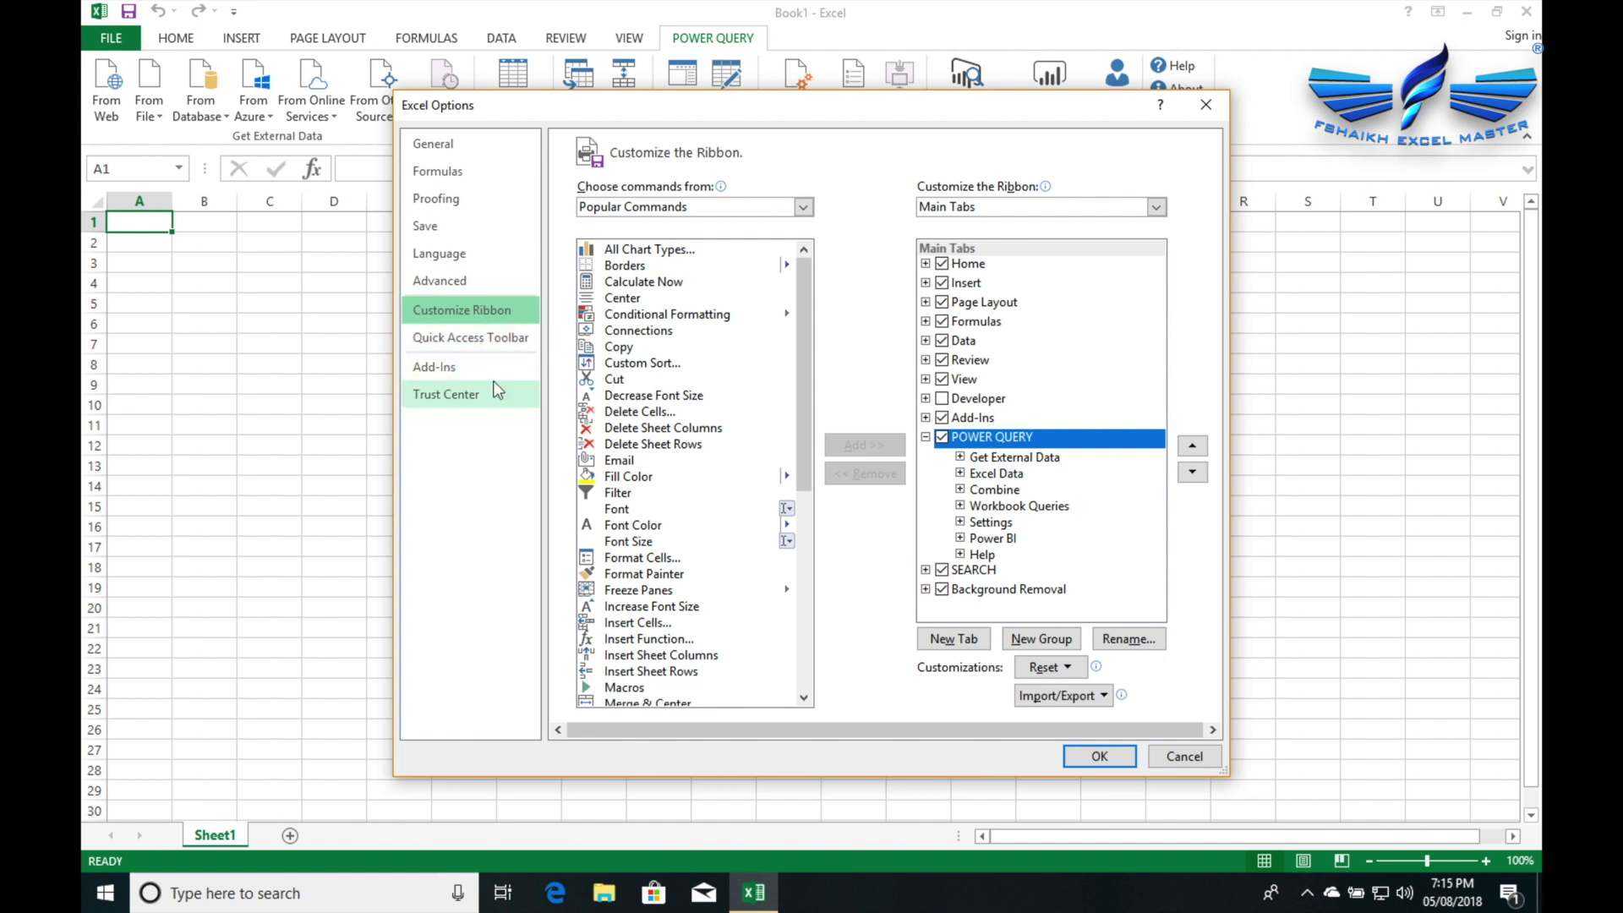
click(456, 370)
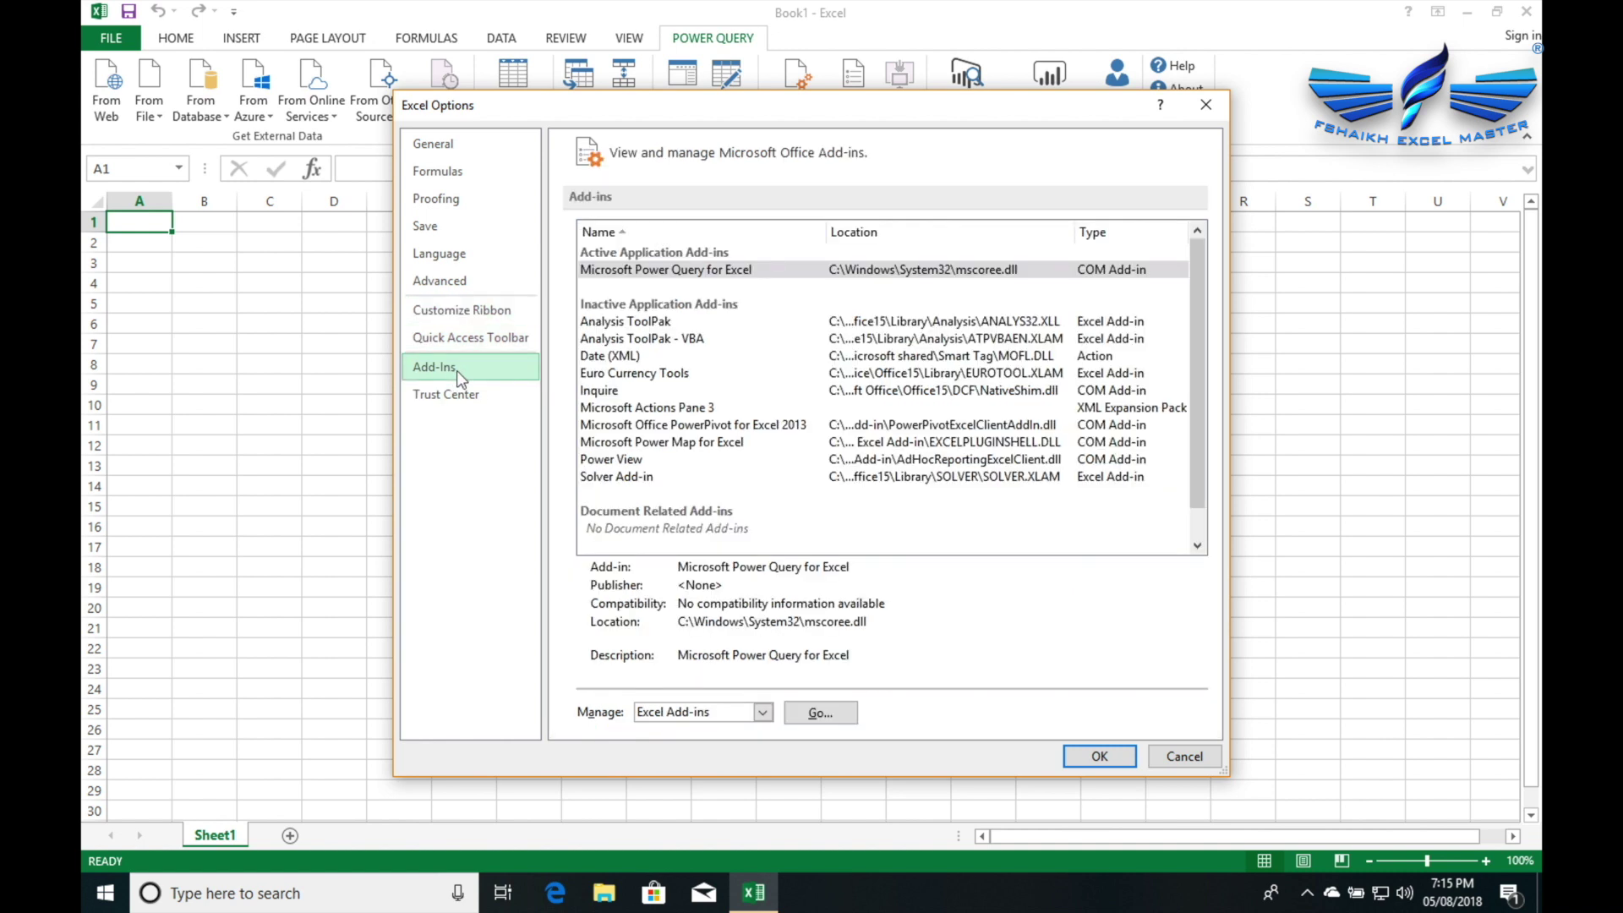
click(763, 714)
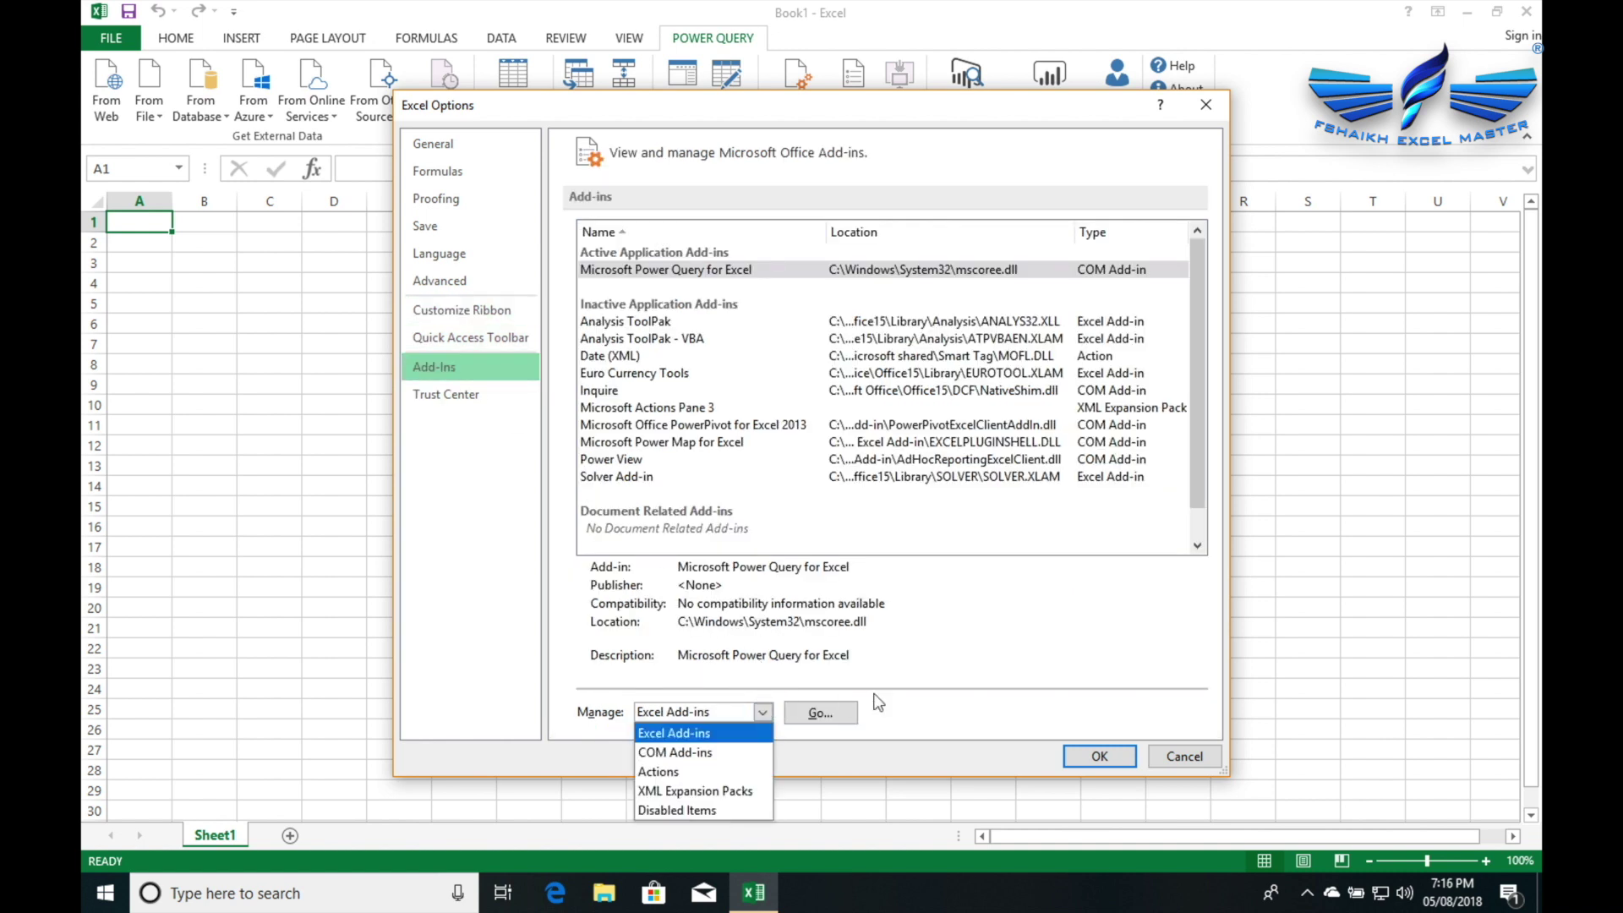
click(923, 711)
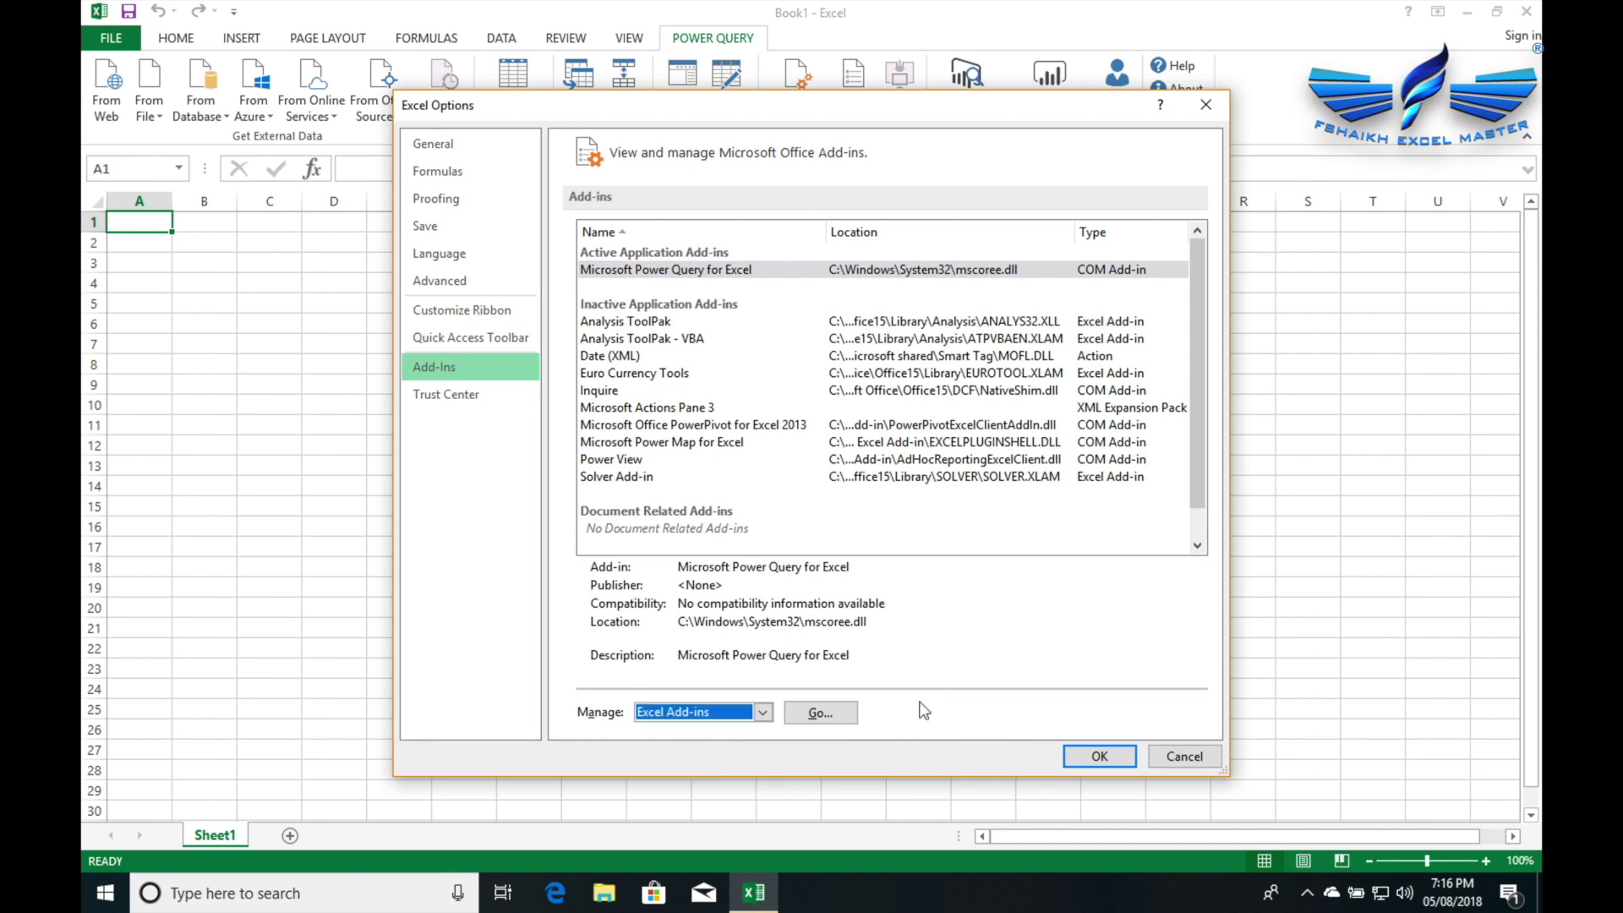
click(1099, 757)
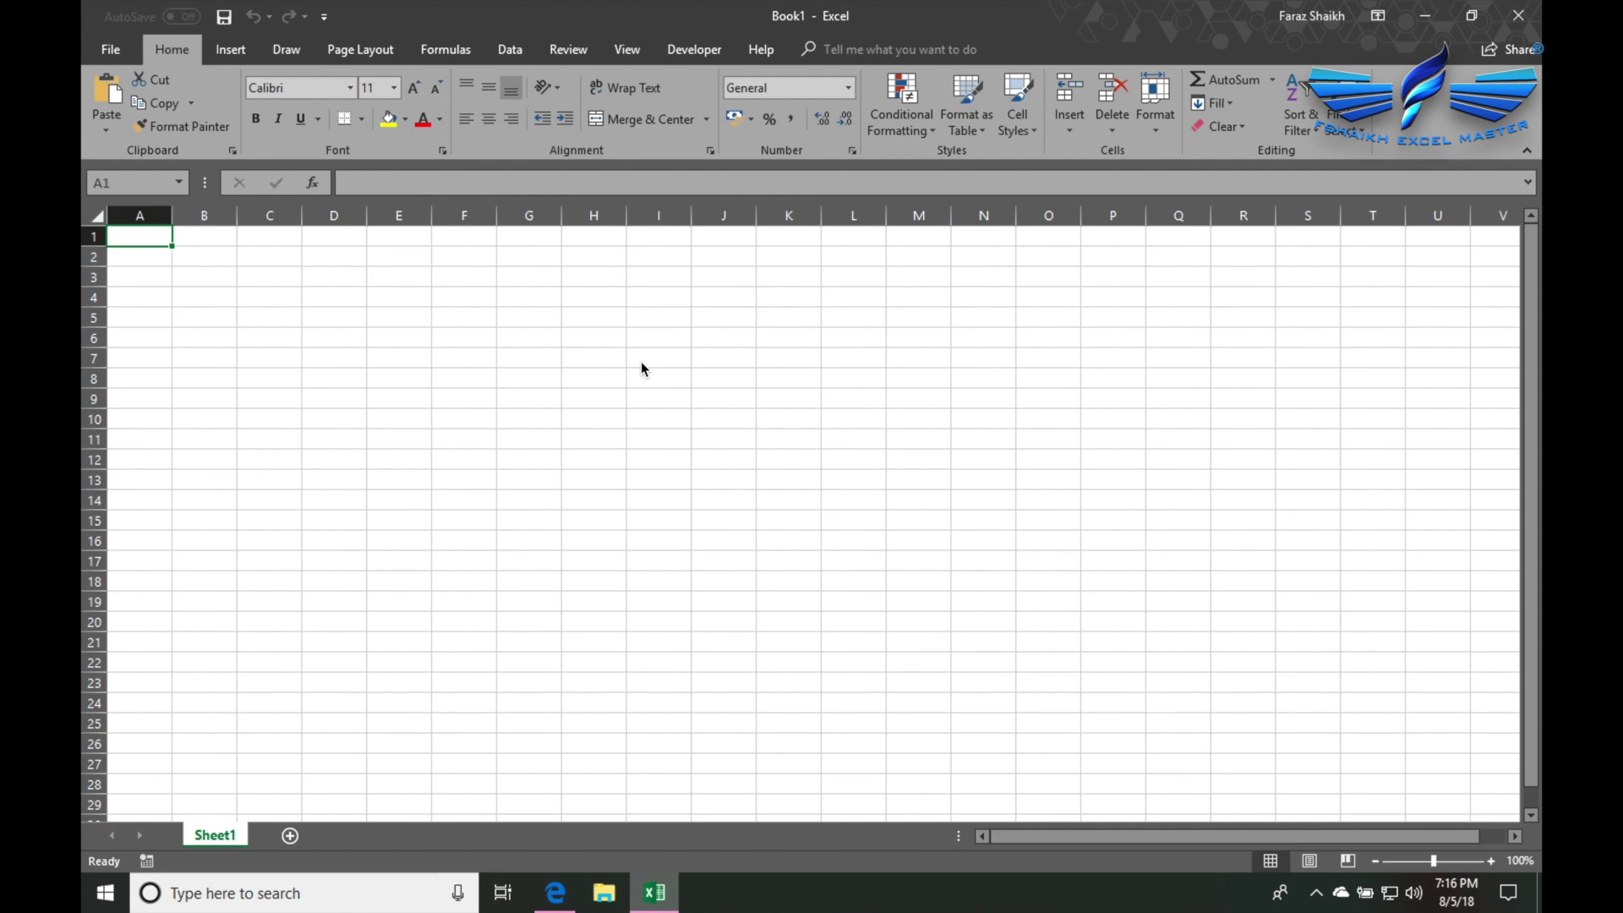
Step: Switch to the Data tab in Excel 365 to view the Get & Transform Data group
click(520, 48)
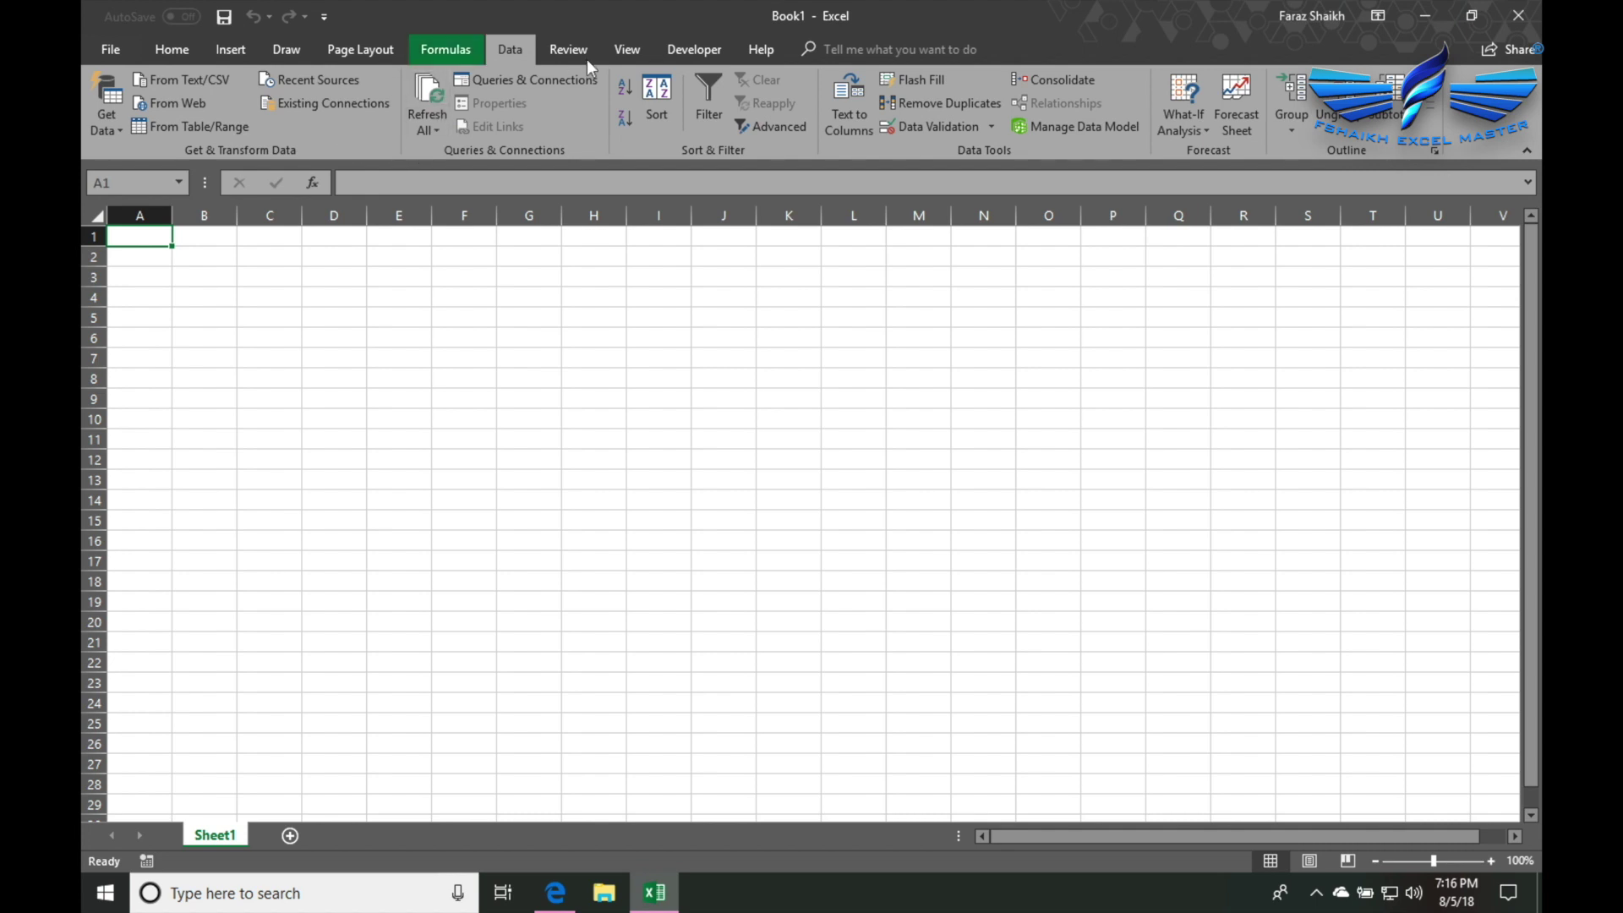
Step: Show the Get Data From File sources: Workbook, Text/CSV, XML, JSON and Folder
click(115, 120)
mouse_move(126, 173)
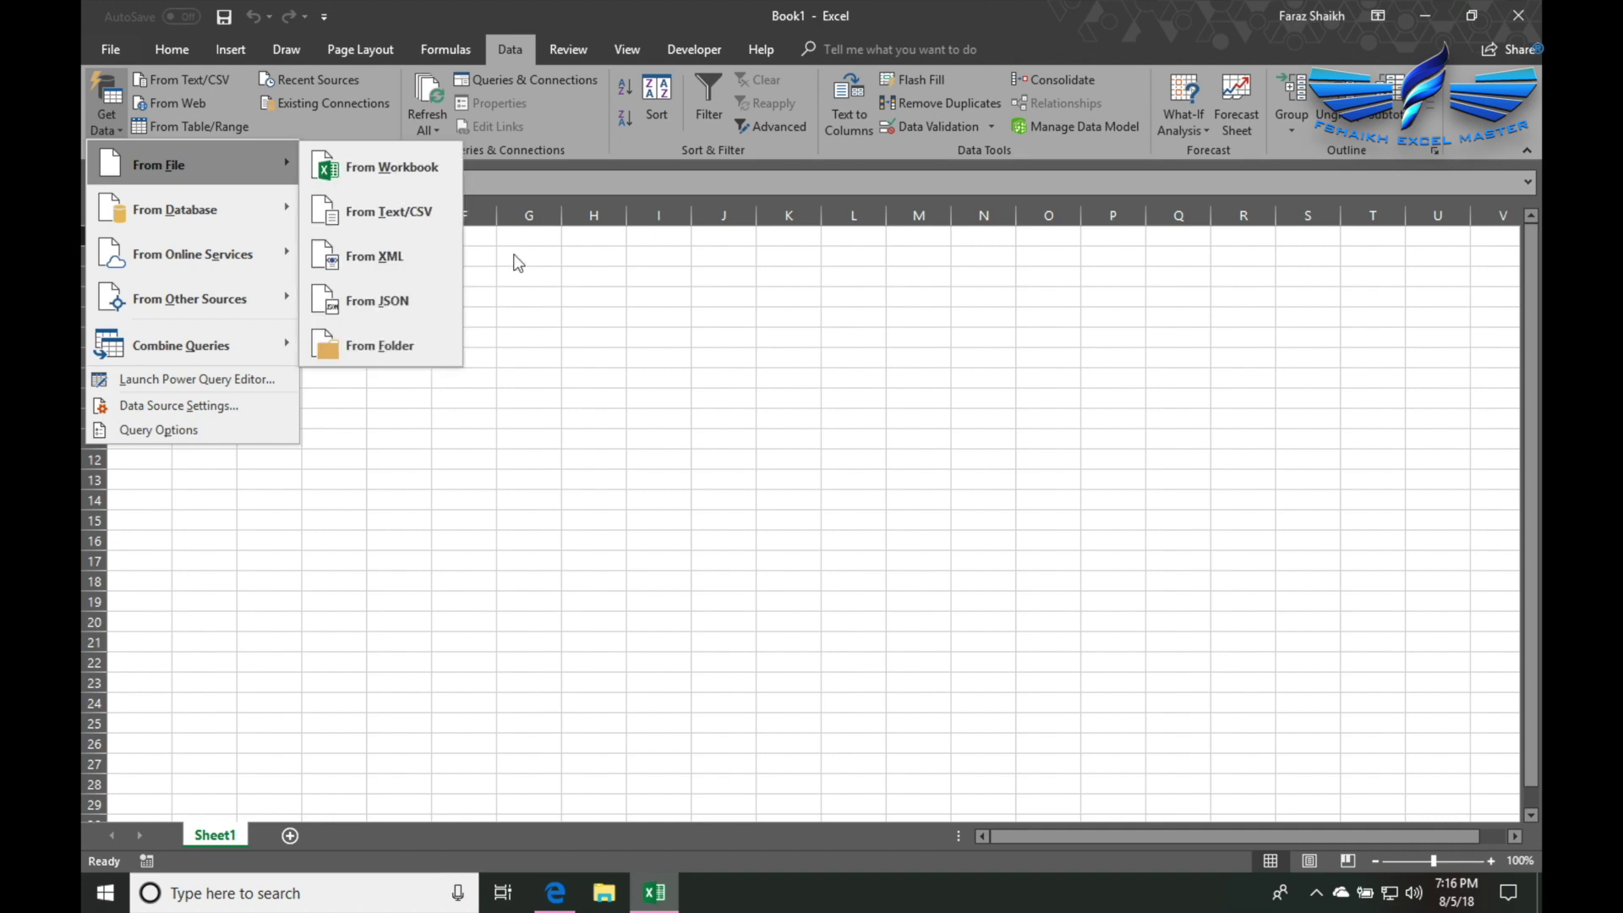